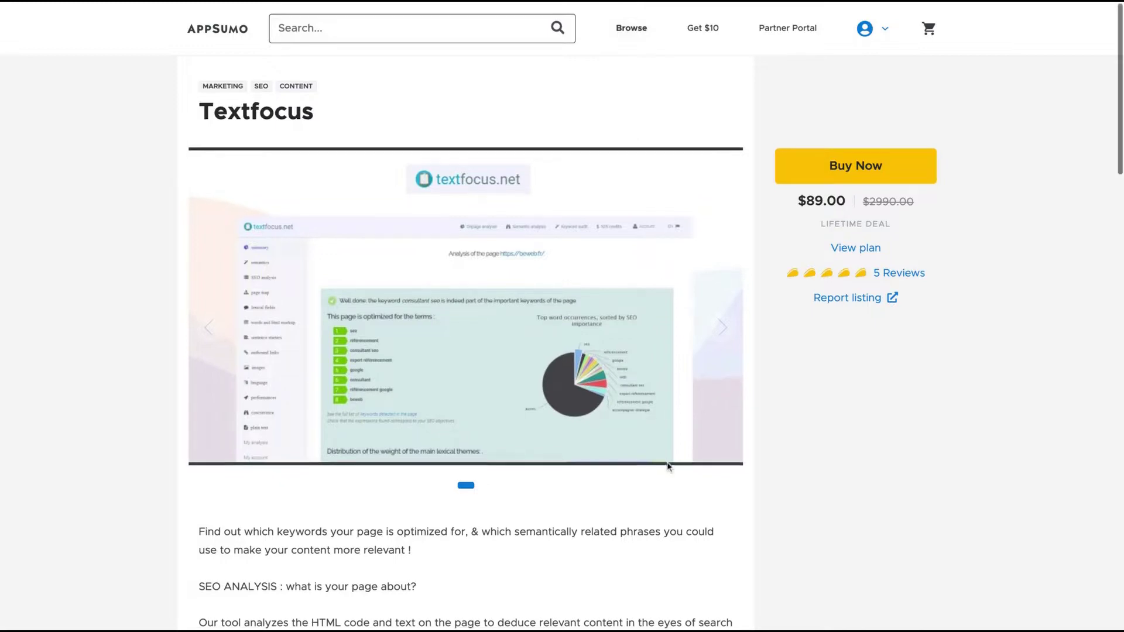
pyautogui.scroll(-1, 667, 466)
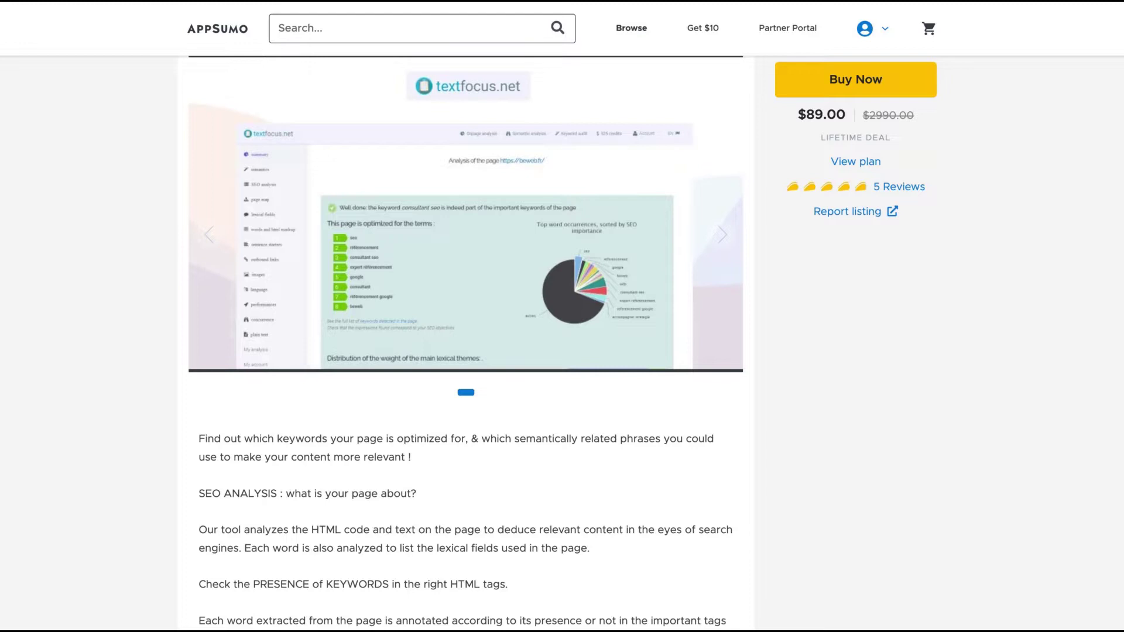
pyautogui.scroll(1, 562, 352)
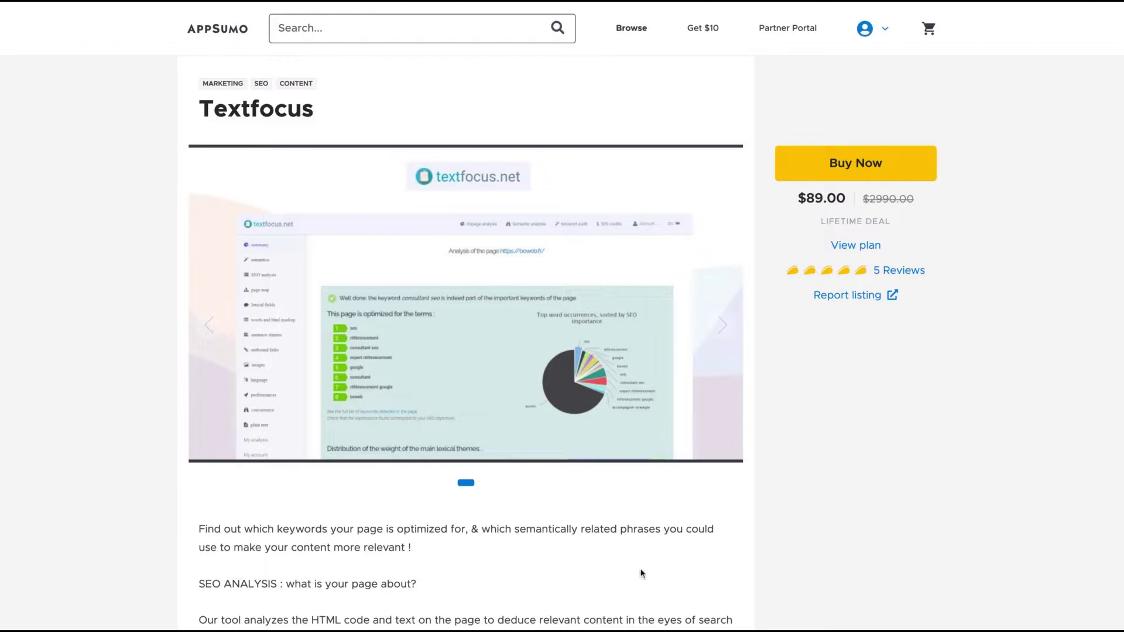
pyautogui.scroll(-2, 640, 575)
pyautogui.scroll(-6, 640, 576)
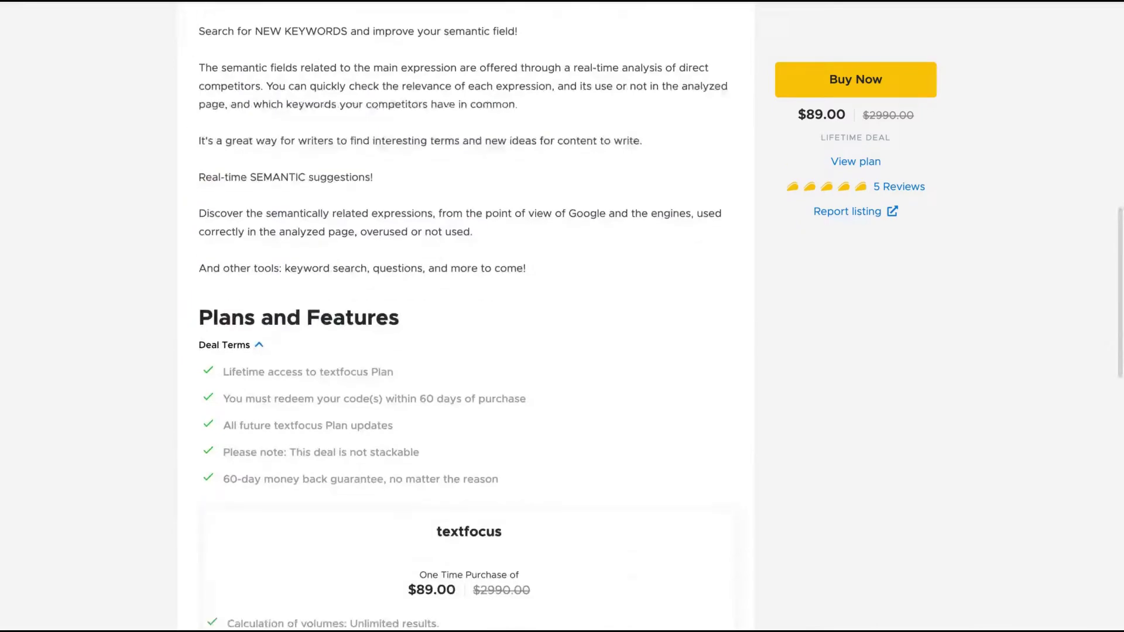
pyautogui.scroll(-3, 639, 578)
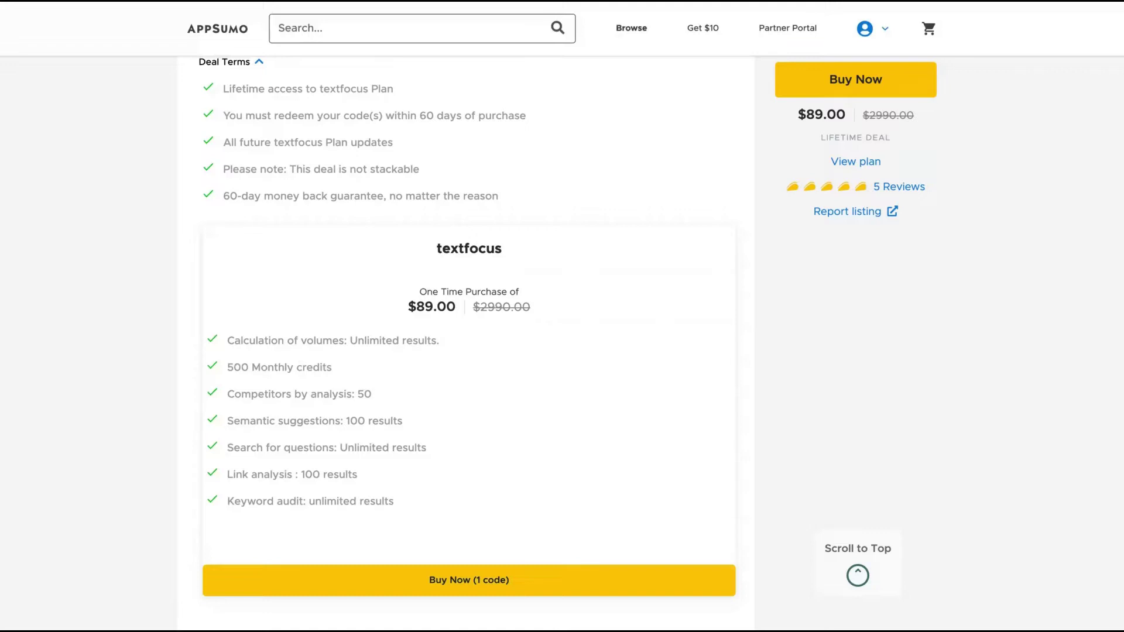
pyautogui.scroll(15, 518, 452)
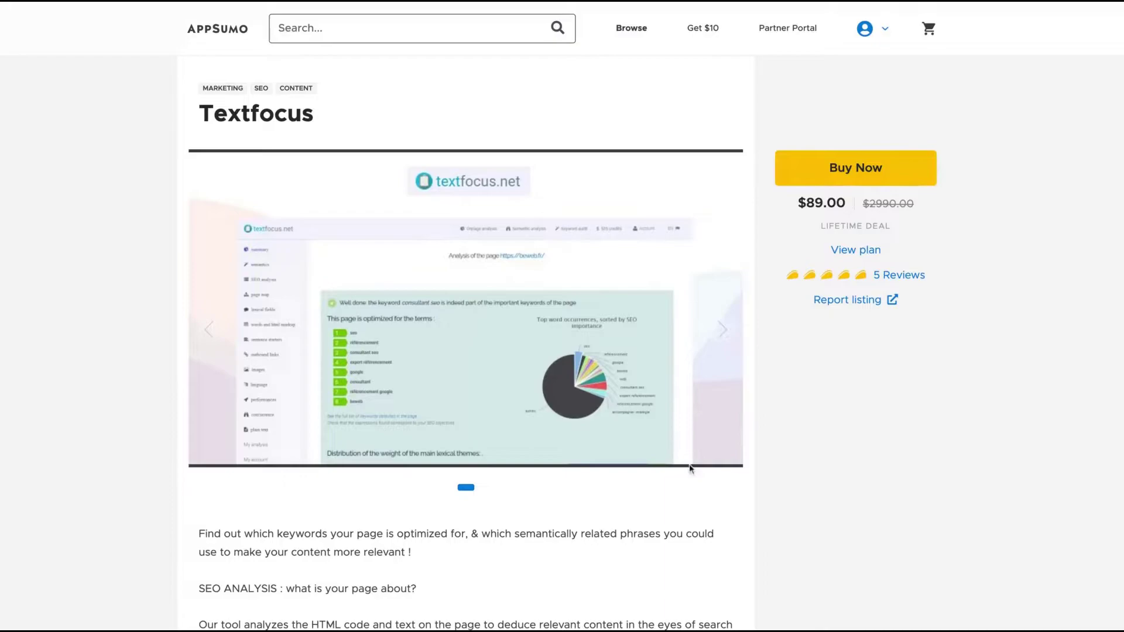
pyautogui.scroll(-10, 691, 466)
pyautogui.scroll(10, 691, 466)
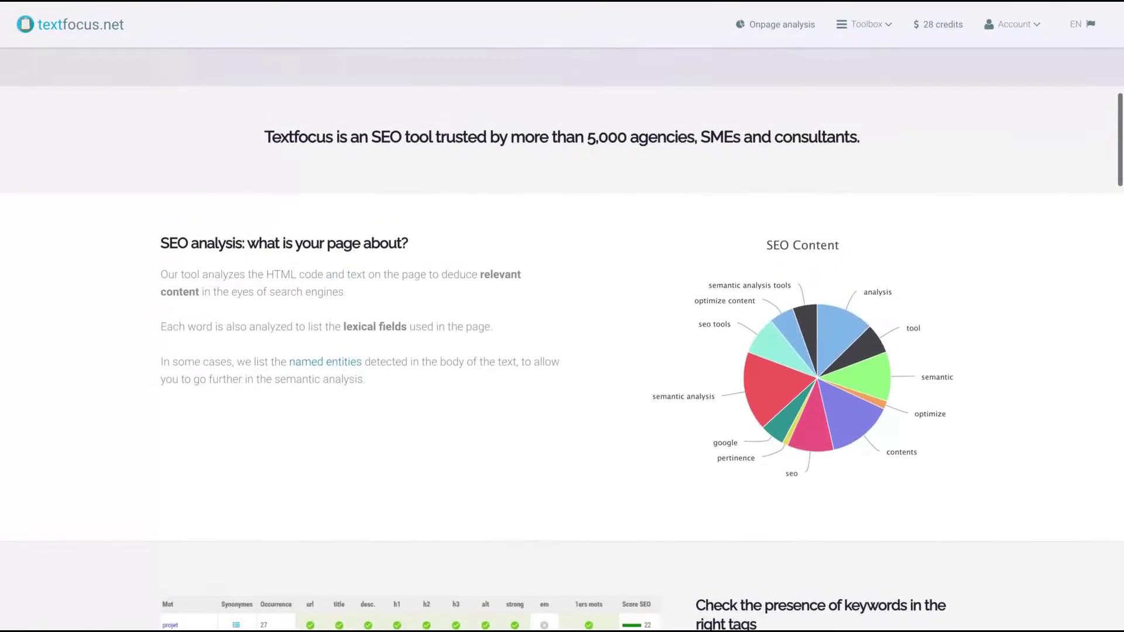
pyautogui.scroll(-5, 555, 376)
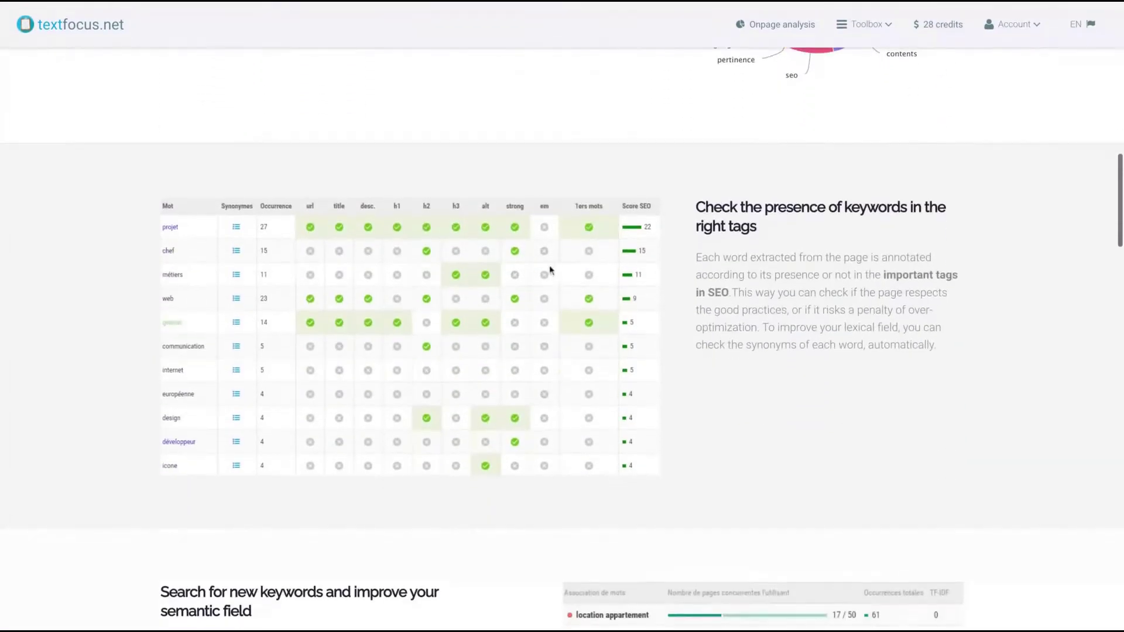
pyautogui.scroll(-5, 492, 353)
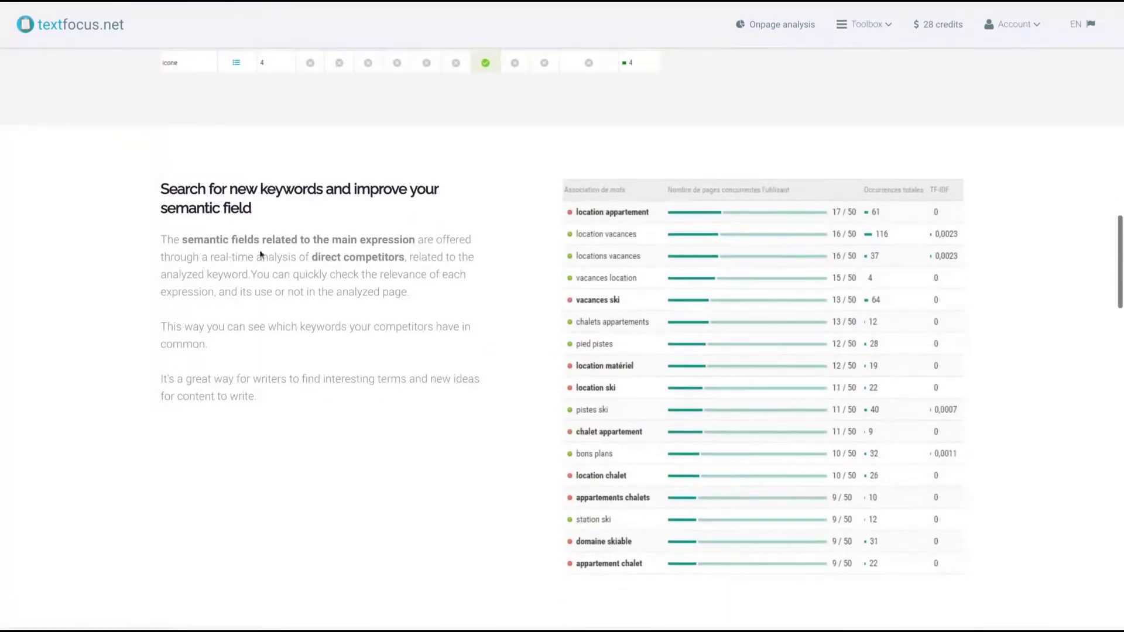
pyautogui.scroll(-6, 515, 345)
pyautogui.scroll(-4, 515, 345)
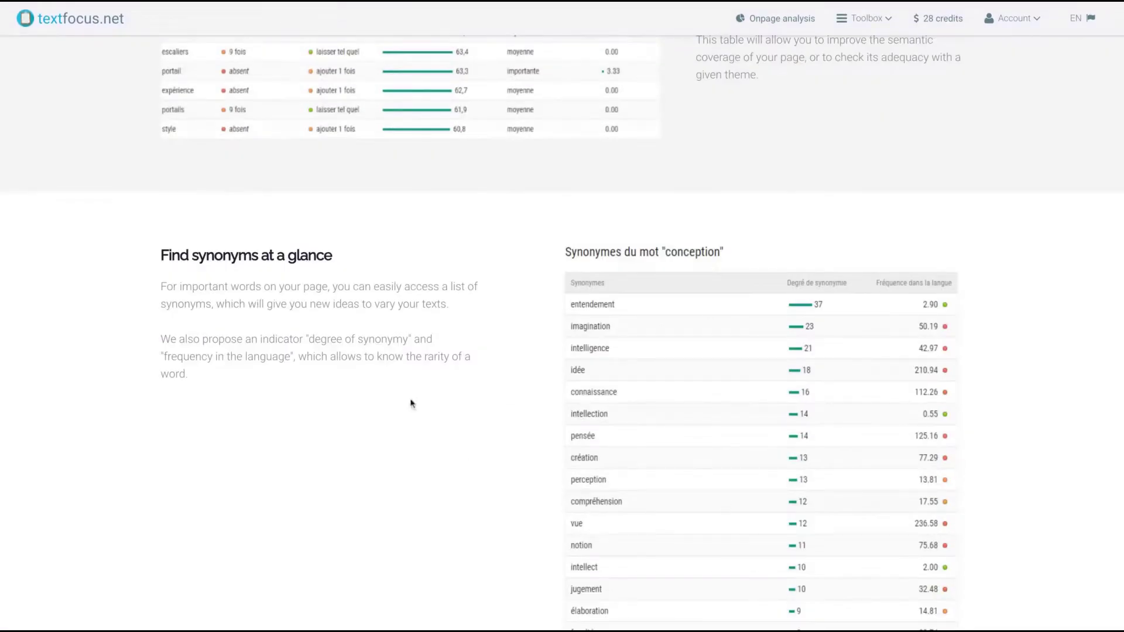
pyautogui.scroll(-3, 668, 454)
pyautogui.scroll(2, 669, 454)
pyautogui.scroll(3, 668, 454)
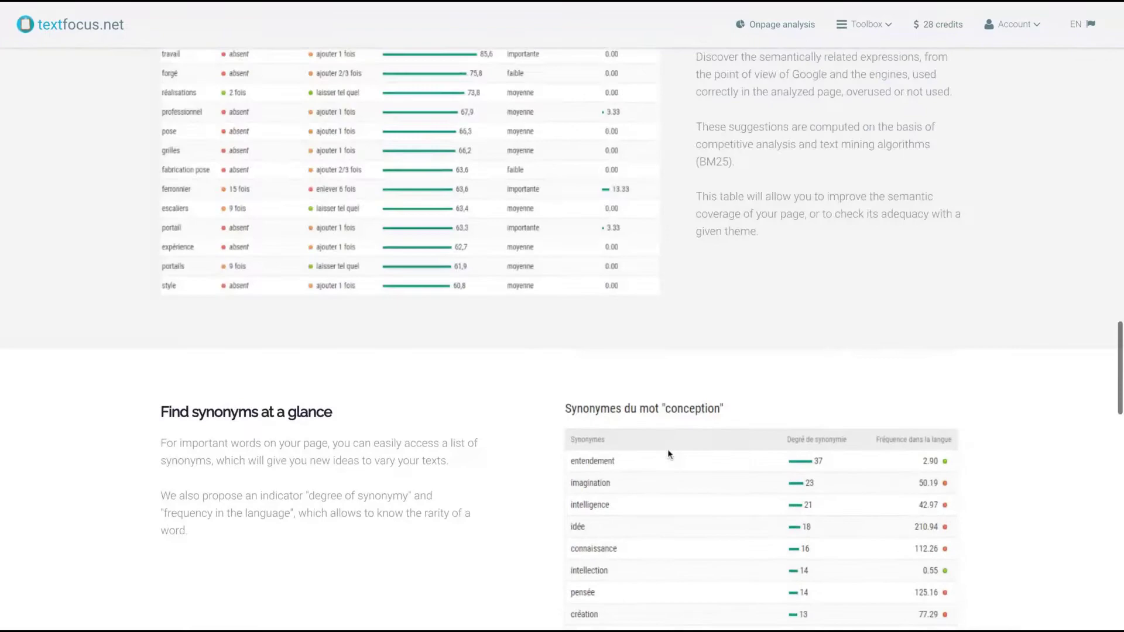
pyautogui.scroll(10, 668, 454)
pyautogui.scroll(10, 668, 454)
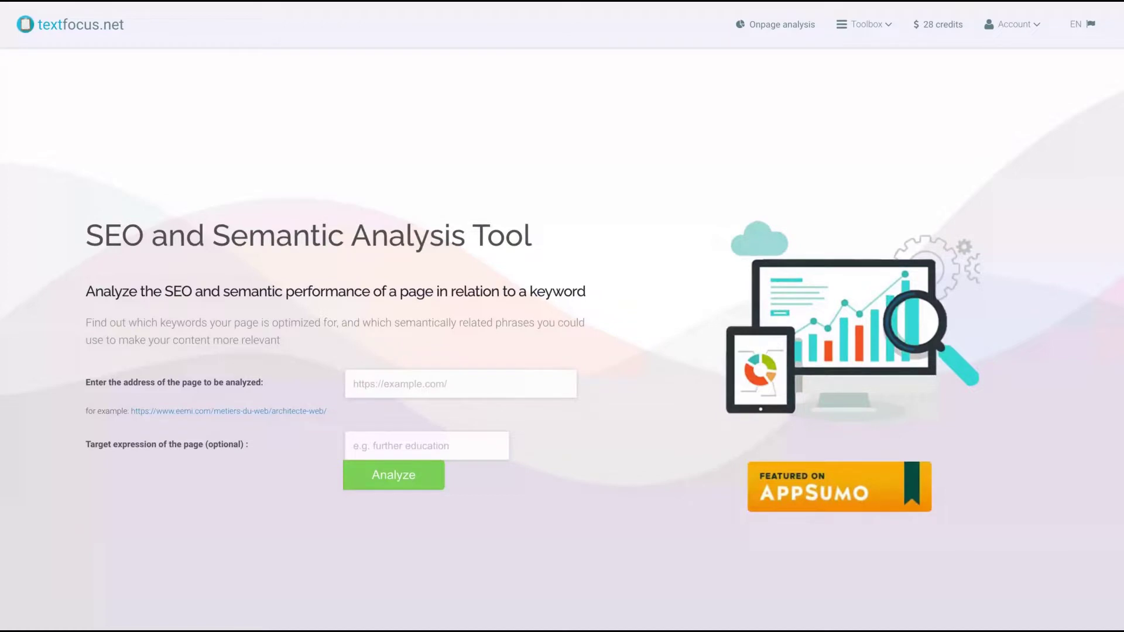
# Step: Analyze the AppSumo Peppertype product URL with the target expression left blank
pyautogui.write('https://appsumo.com/products/peppertypeai/')
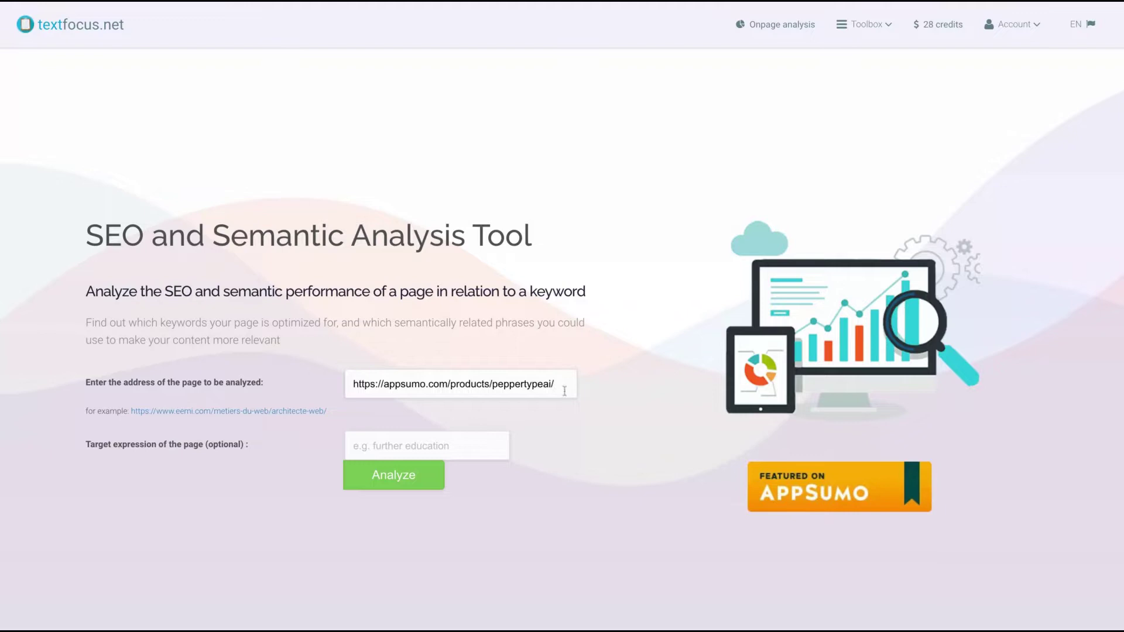
pyautogui.hotkey('shift', 'Left')
pyautogui.hotkey('shift', 'Left')
pyautogui.hotkey('shift', 'Left')
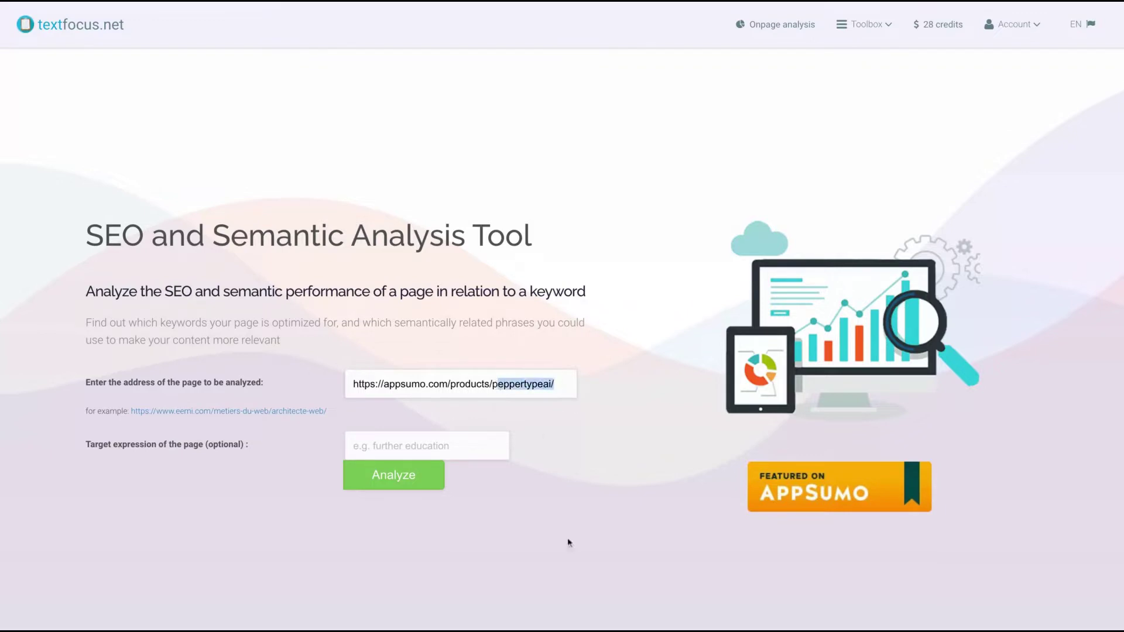
pyautogui.click(401, 452)
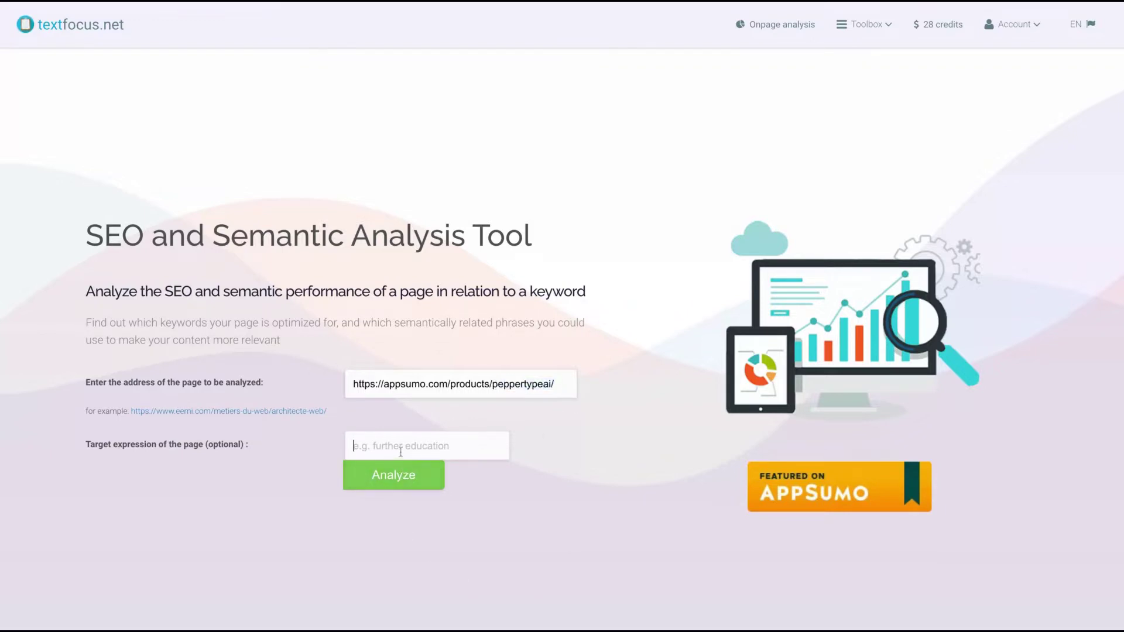
pyautogui.click(393, 486)
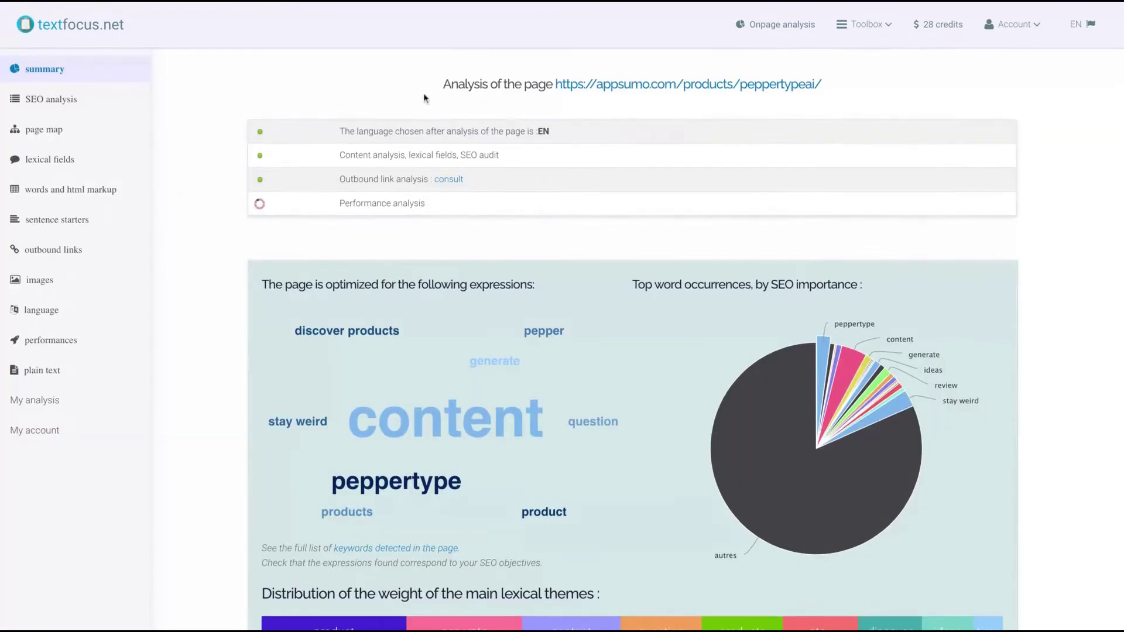
pyautogui.scroll(-1, 592, 401)
pyautogui.scroll(-5, 591, 401)
pyautogui.scroll(6, 591, 402)
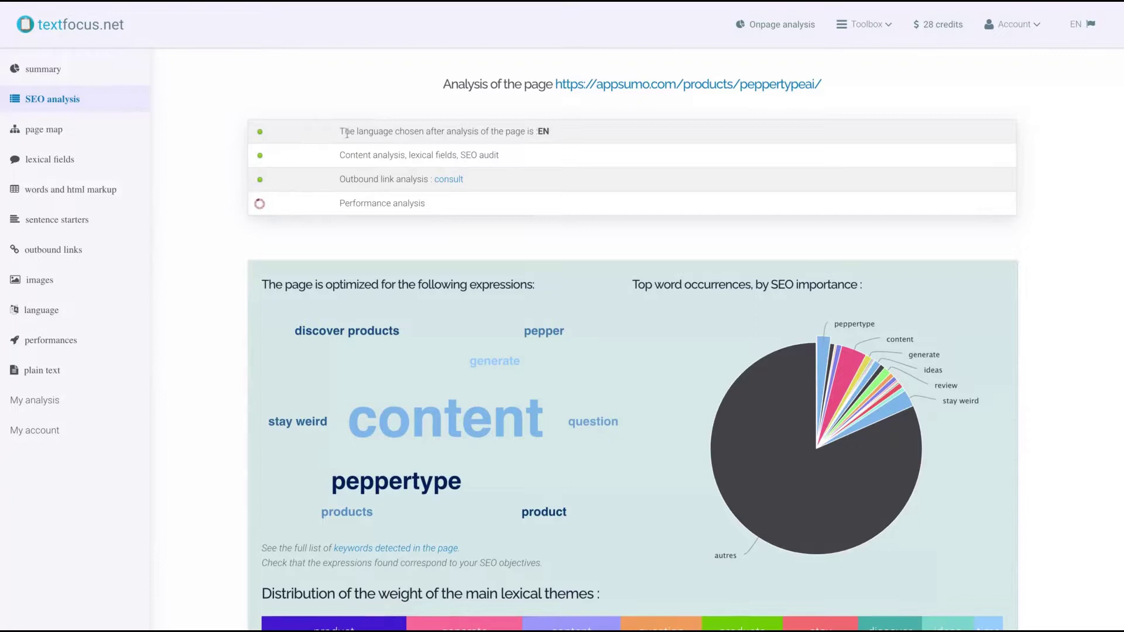
pyautogui.moveTo(345, 132); pyautogui.dragTo(437, 133)
pyautogui.moveTo(499, 135); pyautogui.dragTo(549, 132)
pyautogui.scroll(-2, 263, 132)
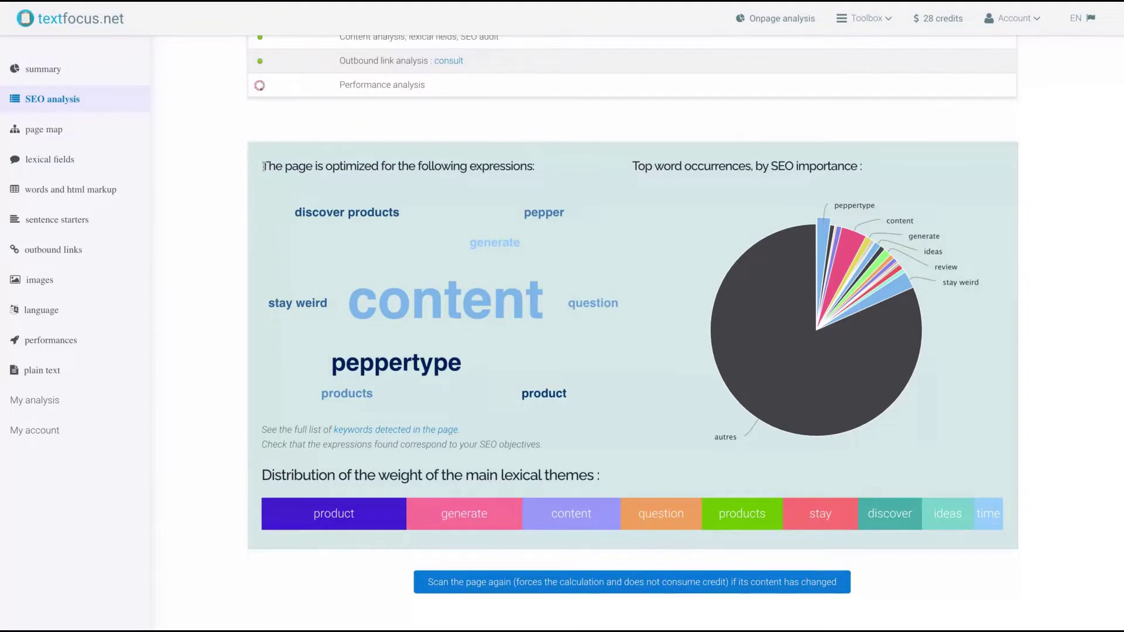
pyautogui.moveTo(261, 165); pyautogui.dragTo(434, 145)
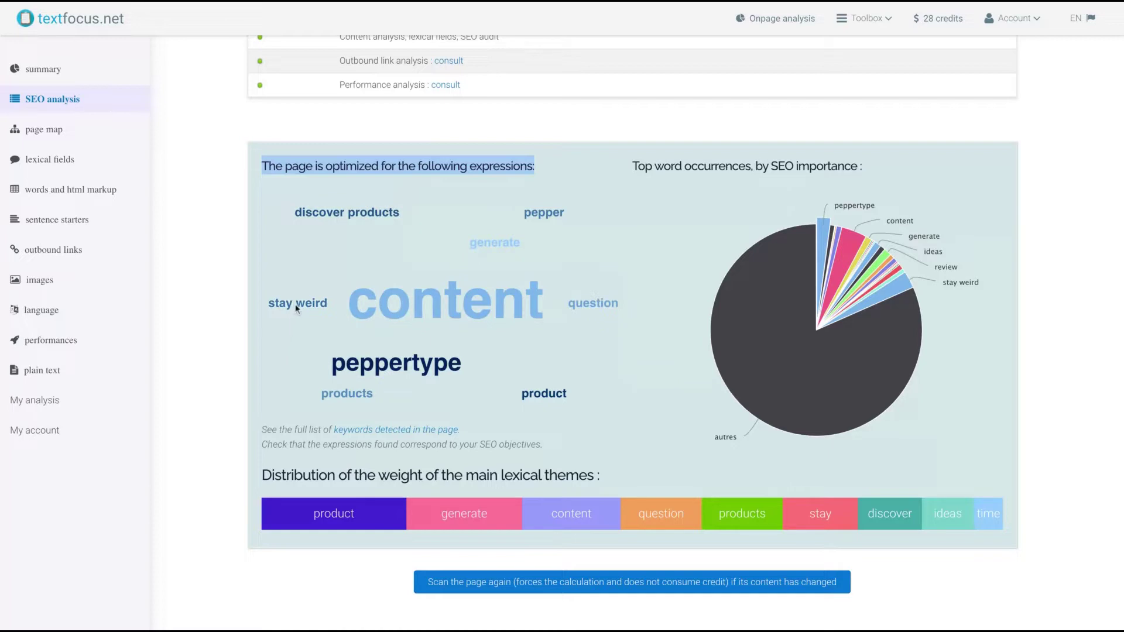
pyautogui.scroll(-1, 466, 229)
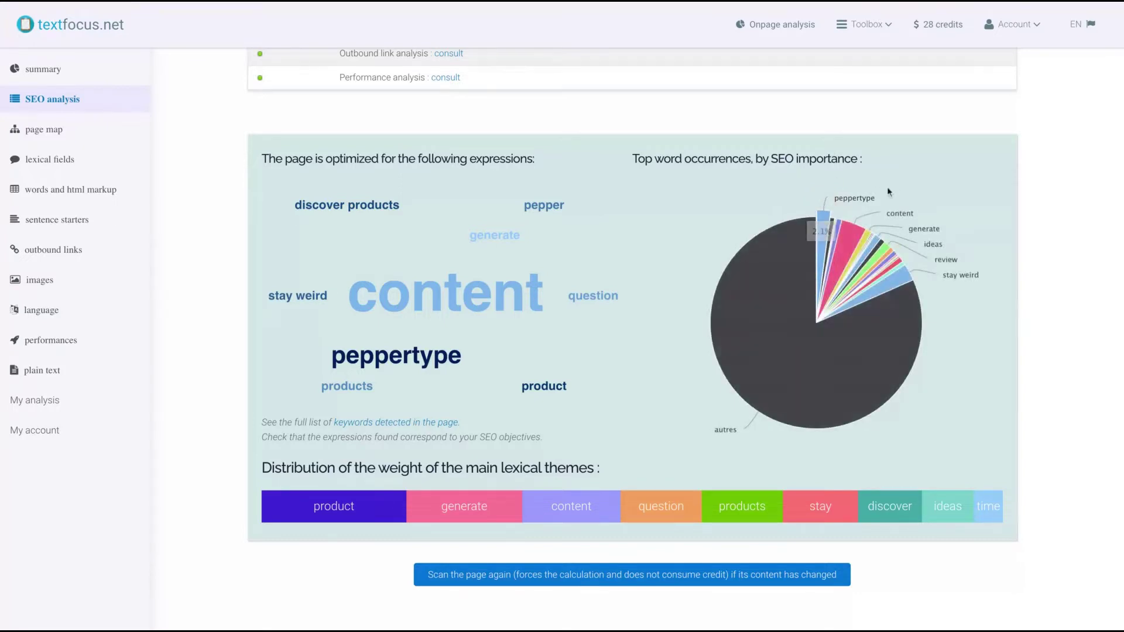
pyautogui.moveTo(845, 246)
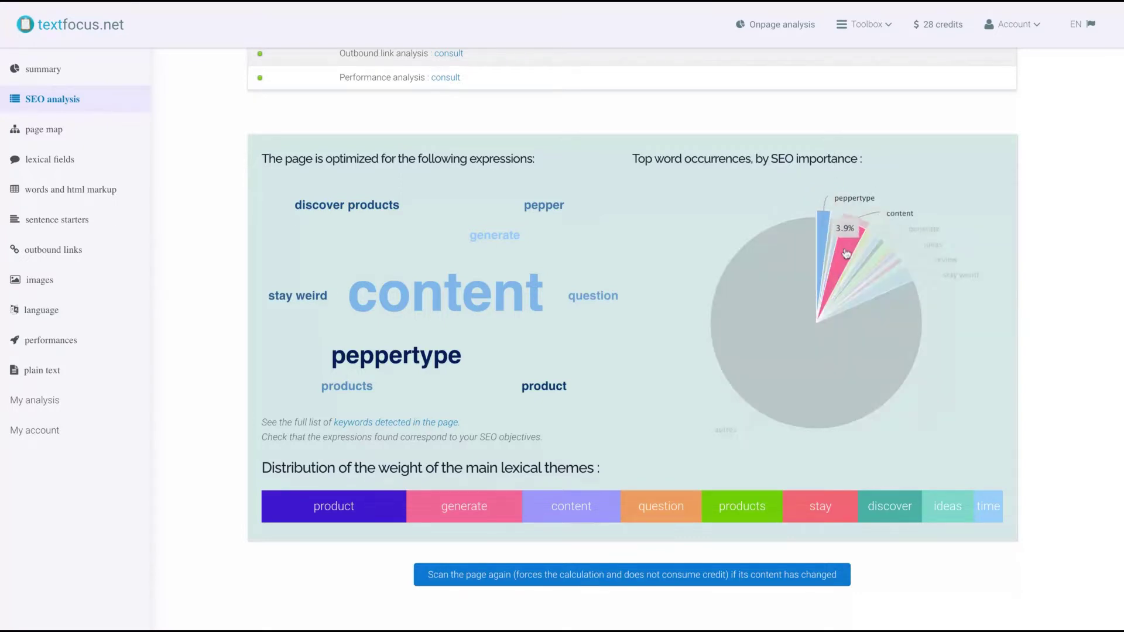
pyautogui.scroll(-4, 698, 256)
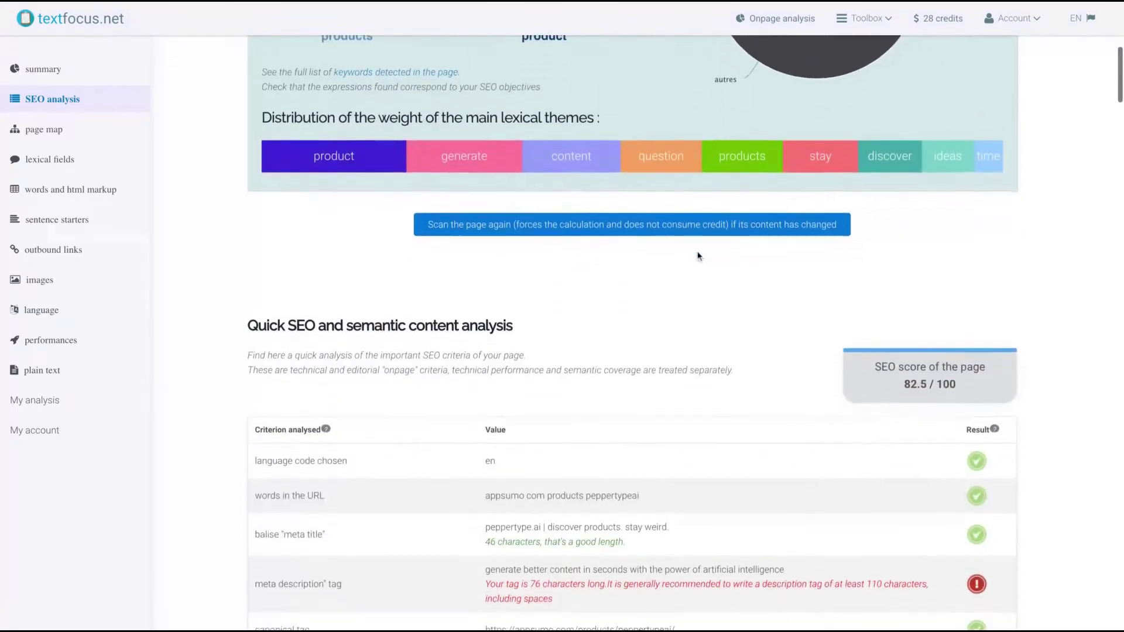
pyautogui.scroll(-1, 699, 256)
pyautogui.scroll(-1, 699, 256)
pyautogui.scroll(-1, 699, 256)
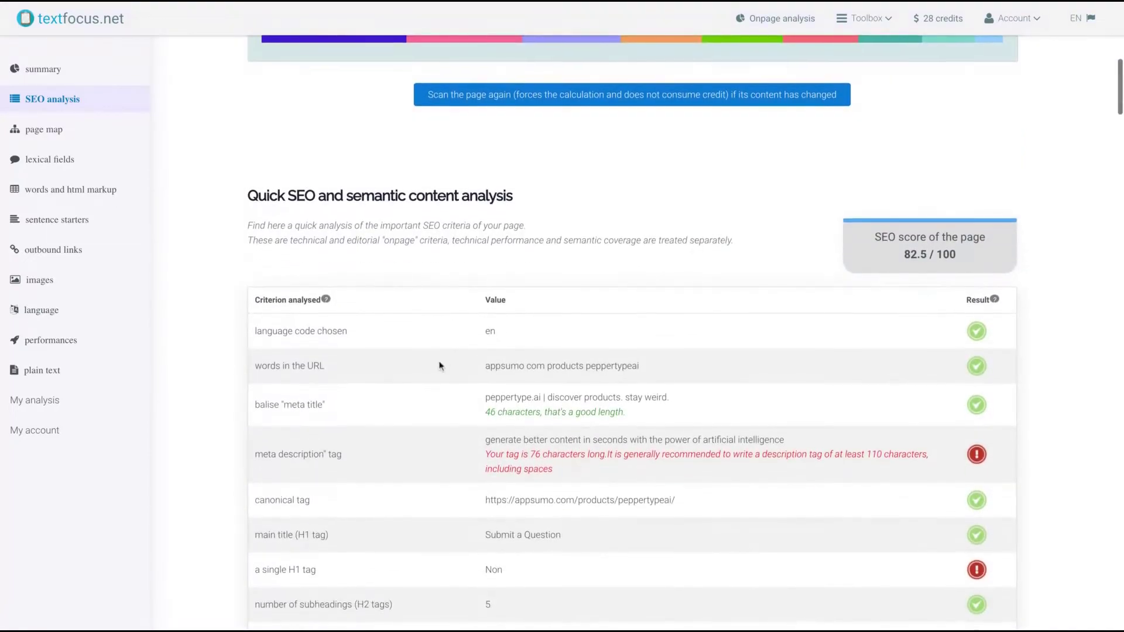
pyautogui.scroll(-2, 437, 362)
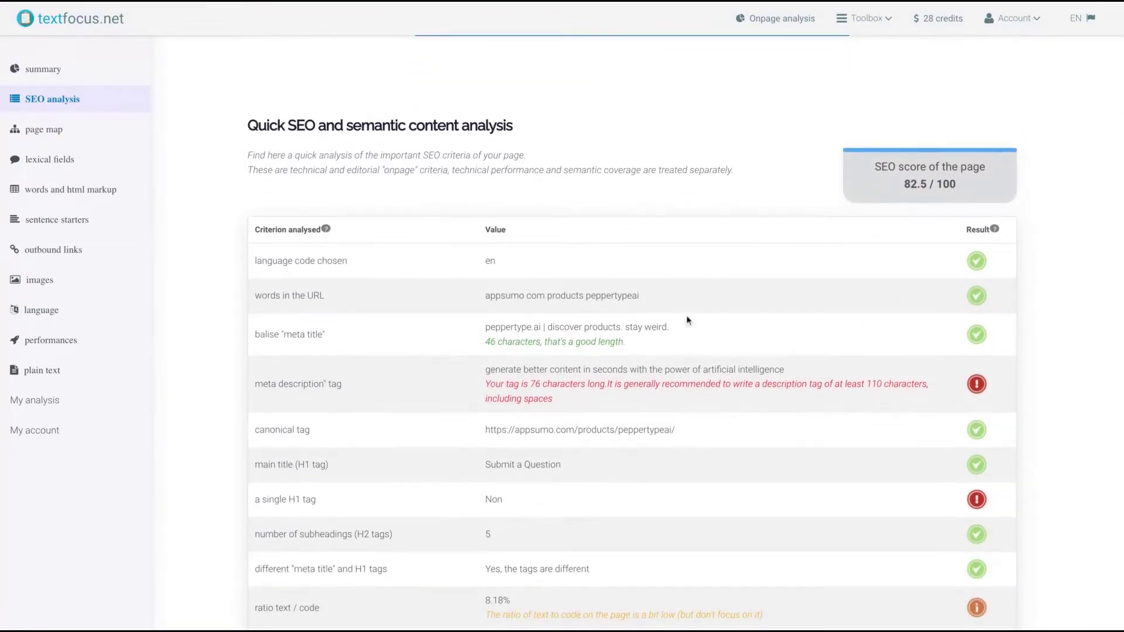
# Step: Highlight the page's SEO score and the low distinct relevant words warning
pyautogui.tripleClick(906, 183)
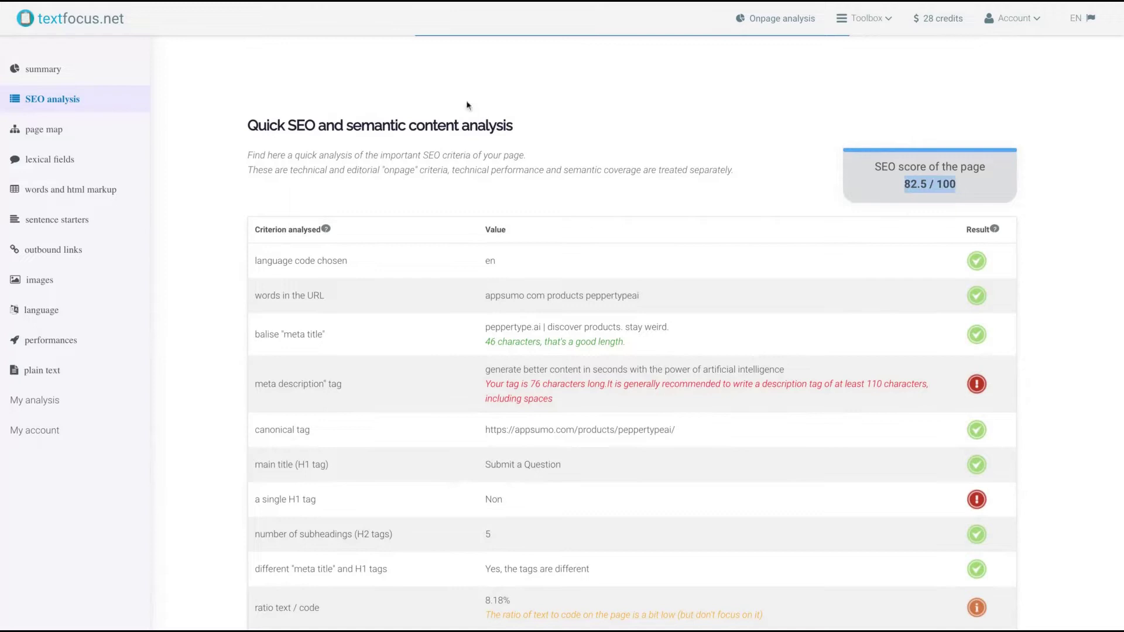
pyautogui.scroll(-3, 364, 434)
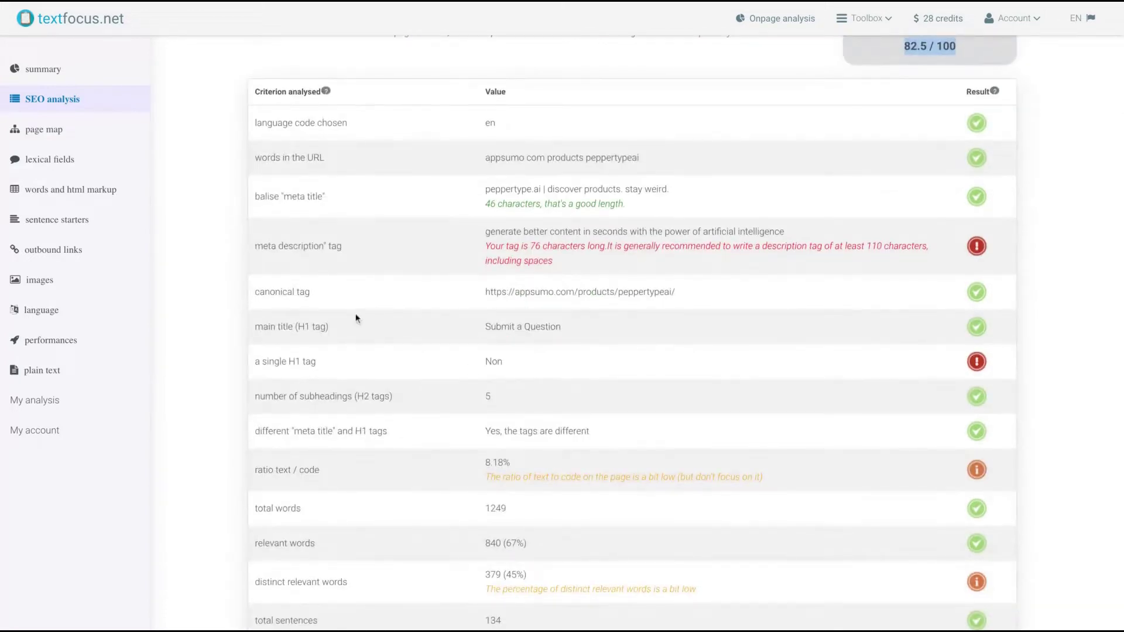
pyautogui.scroll(-1, 761, 466)
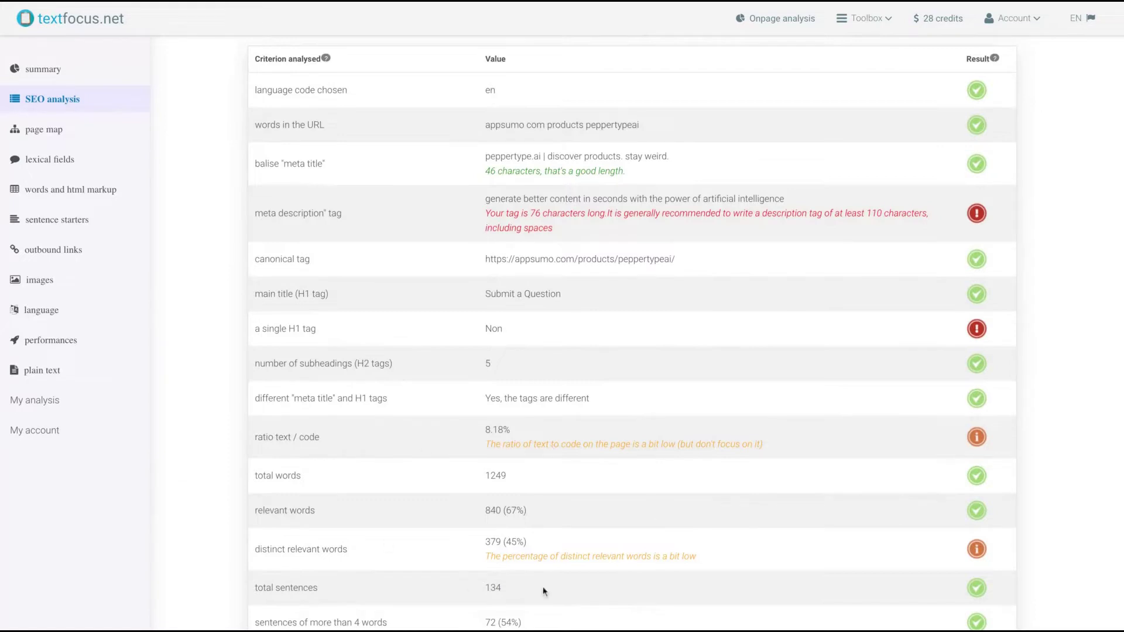
pyautogui.moveTo(703, 563); pyautogui.dragTo(485, 558)
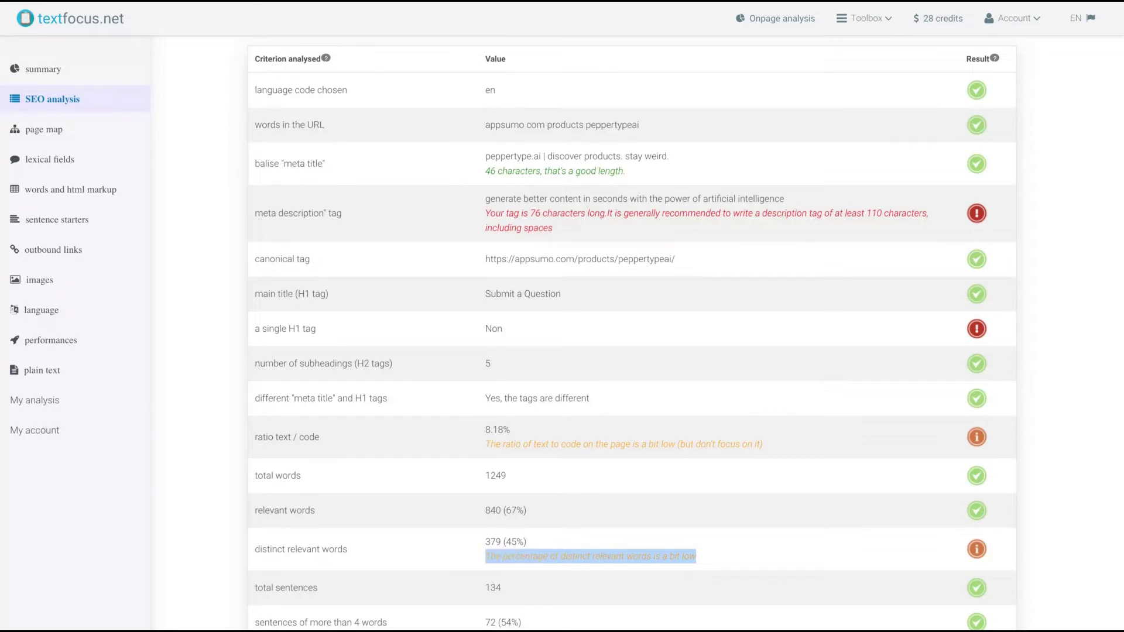
pyautogui.click(492, 555)
pyautogui.scroll(-1, 493, 555)
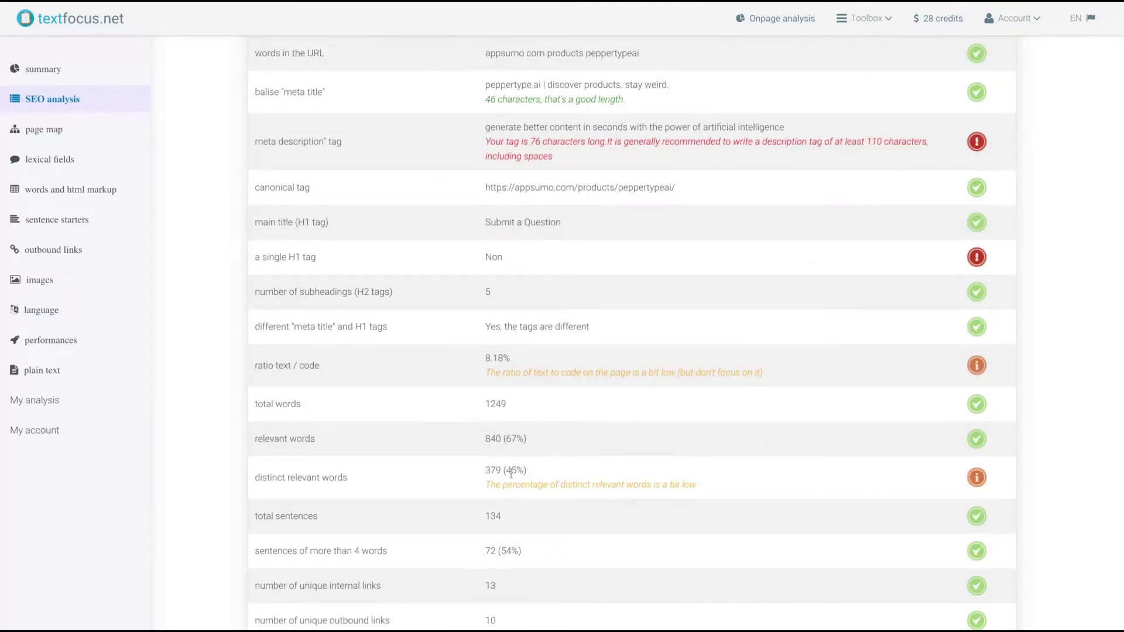
pyautogui.scroll(2, 511, 475)
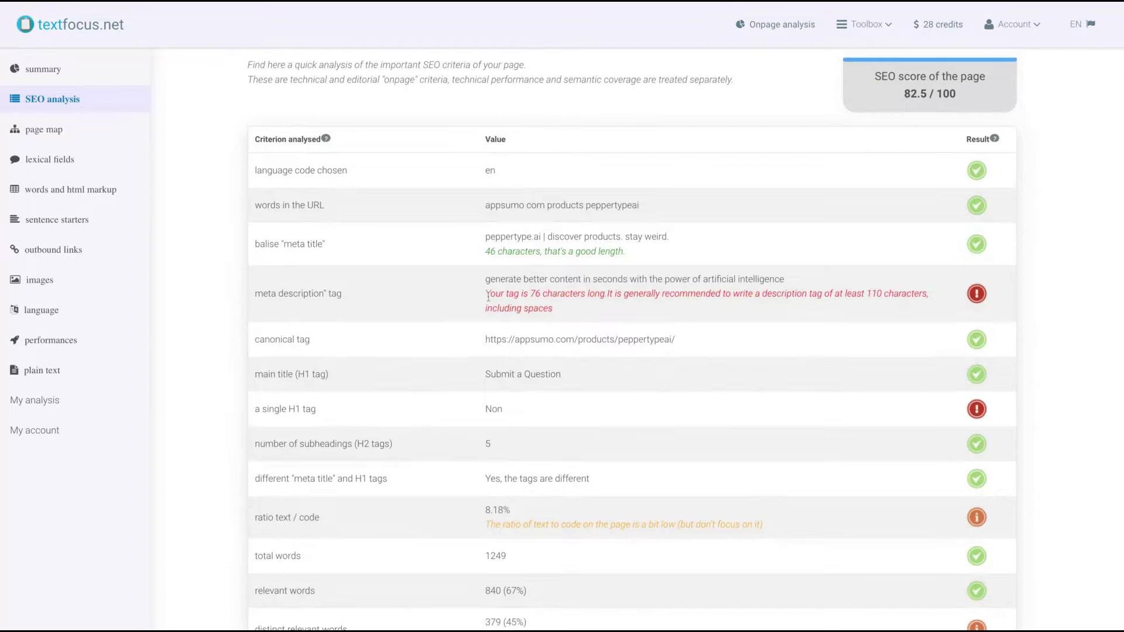
# Step: Highlight the meta description length warning, recommended minimum and current description text
pyautogui.moveTo(488, 298); pyautogui.dragTo(595, 296)
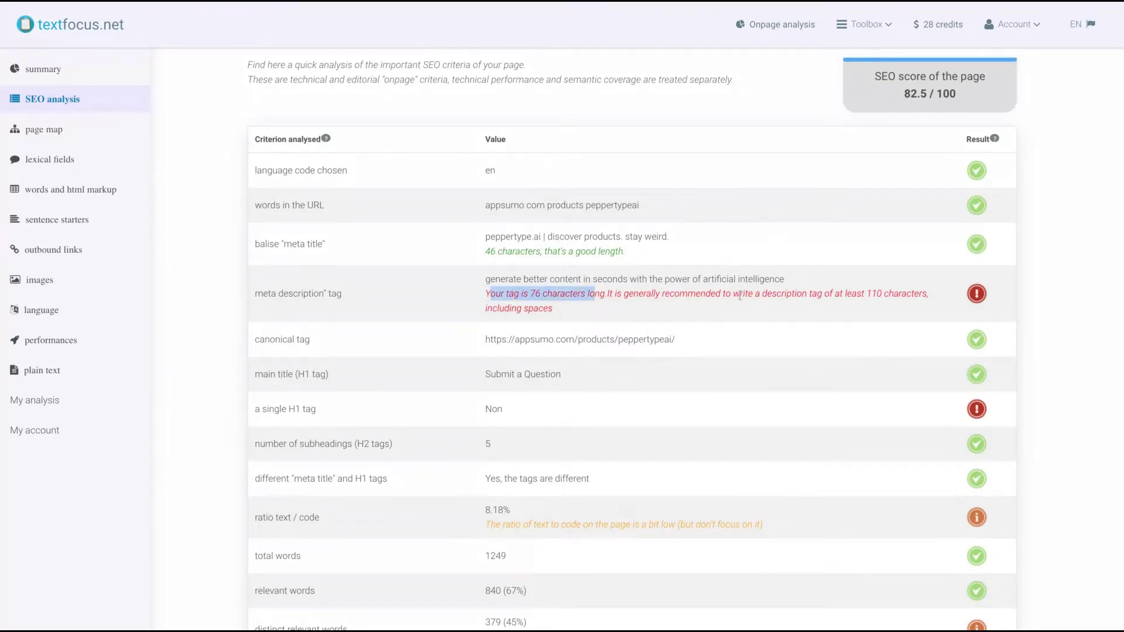
pyautogui.moveTo(738, 296); pyautogui.dragTo(908, 296)
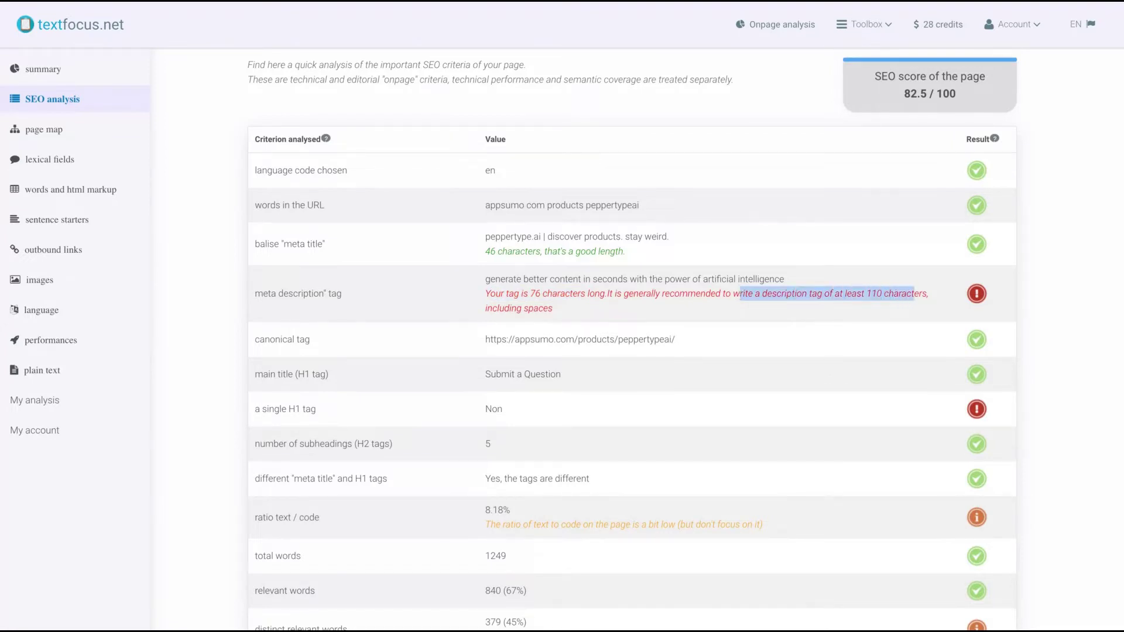
pyautogui.moveTo(563, 293); pyautogui.dragTo(486, 280)
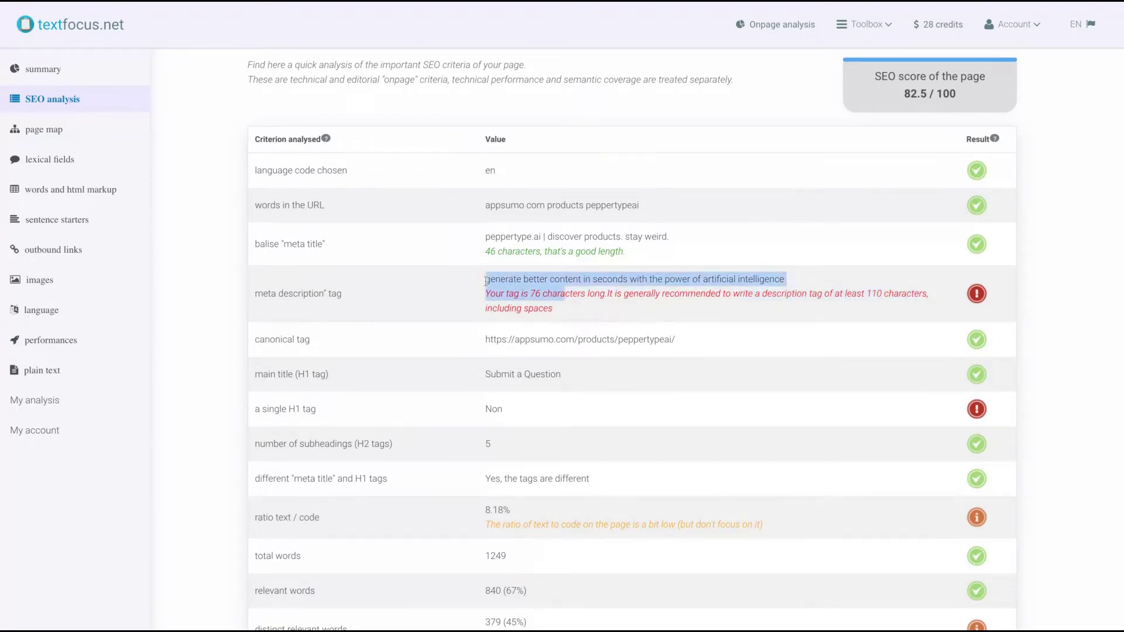
pyautogui.moveTo(780, 280); pyautogui.dragTo(486, 280)
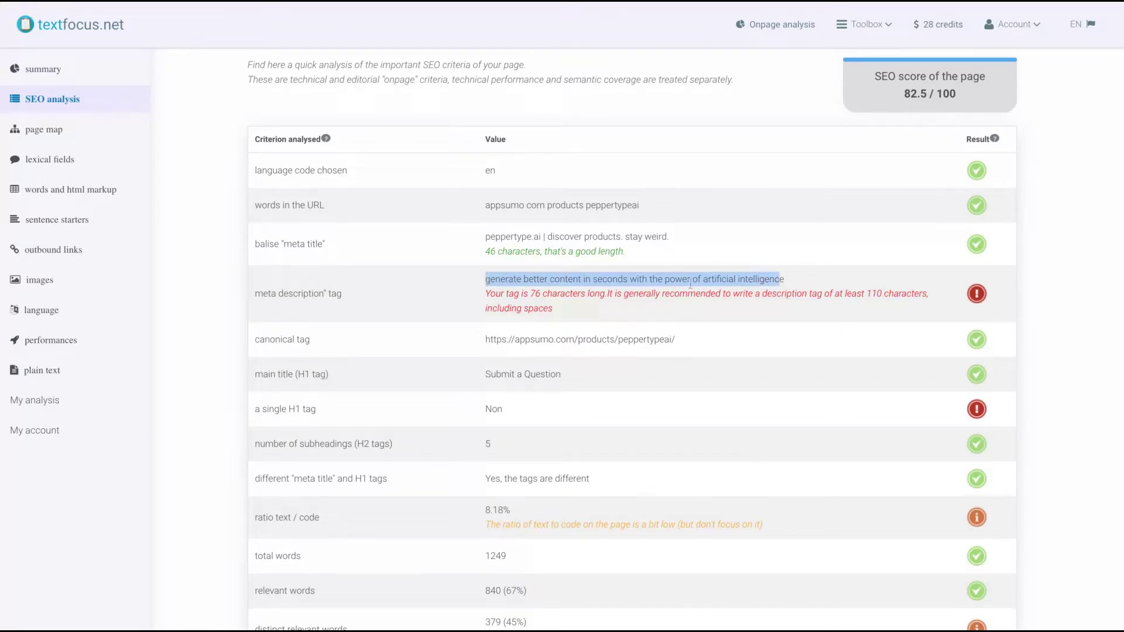
pyautogui.scroll(-1, 558, 308)
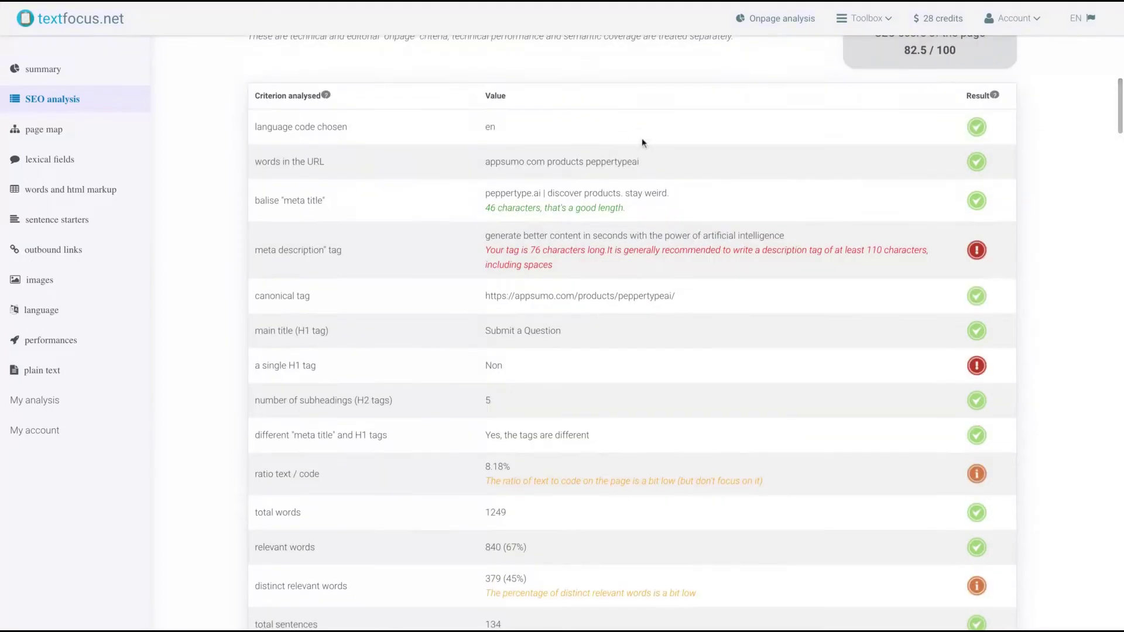
# Step: Highlight the words found in the URL and the relevant words count 840 (67%)
pyautogui.tripleClick(647, 174)
pyautogui.hotkey('shift', 'Right')
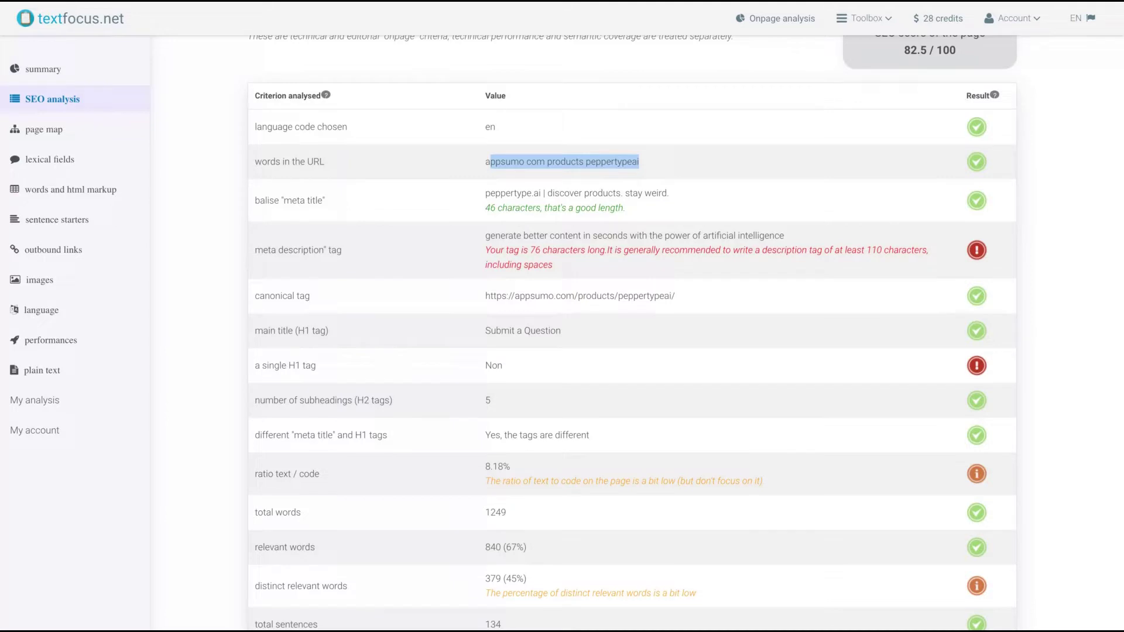
pyautogui.scroll(-2, 633, 351)
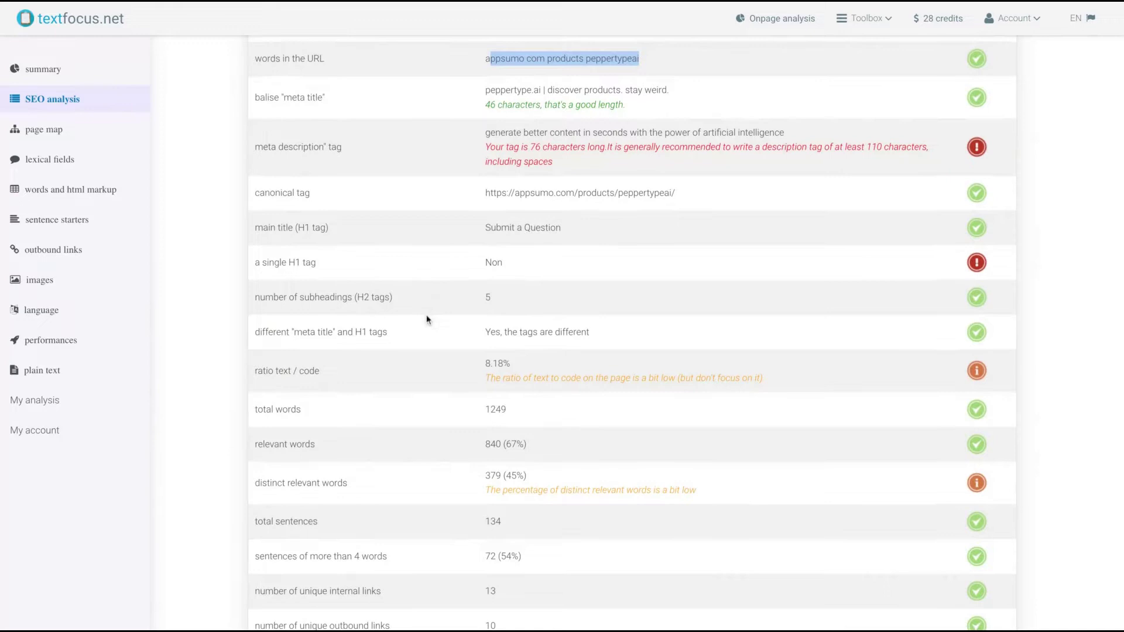
pyautogui.scroll(-2, 426, 315)
pyautogui.scroll(-1, 533, 299)
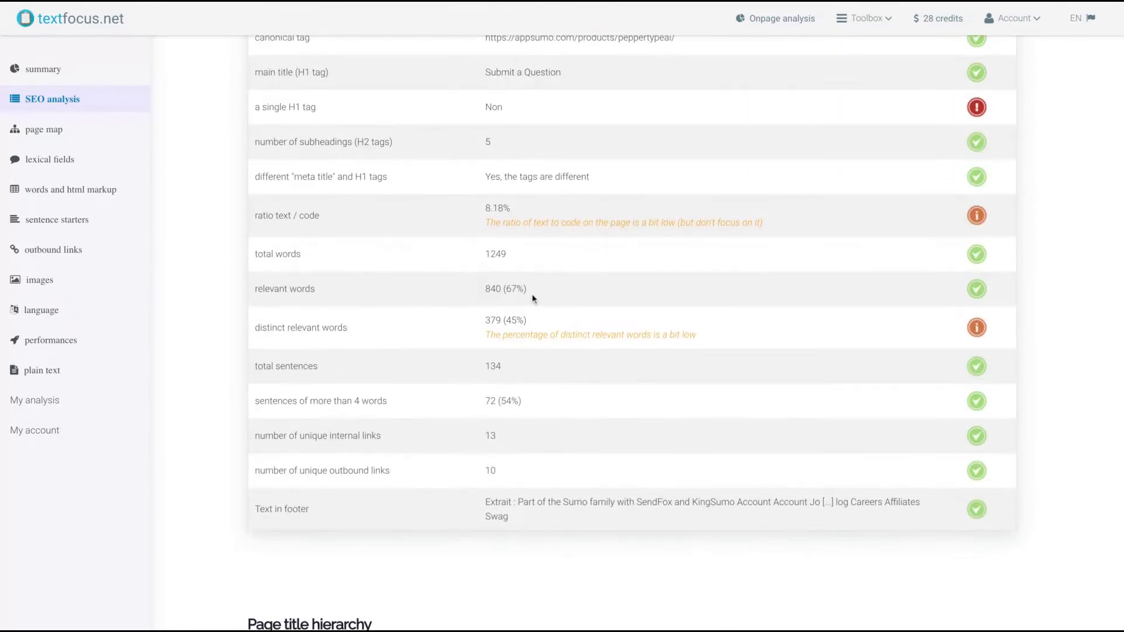
pyautogui.moveTo(533, 300); pyautogui.dragTo(485, 290)
pyautogui.scroll(-3, 514, 380)
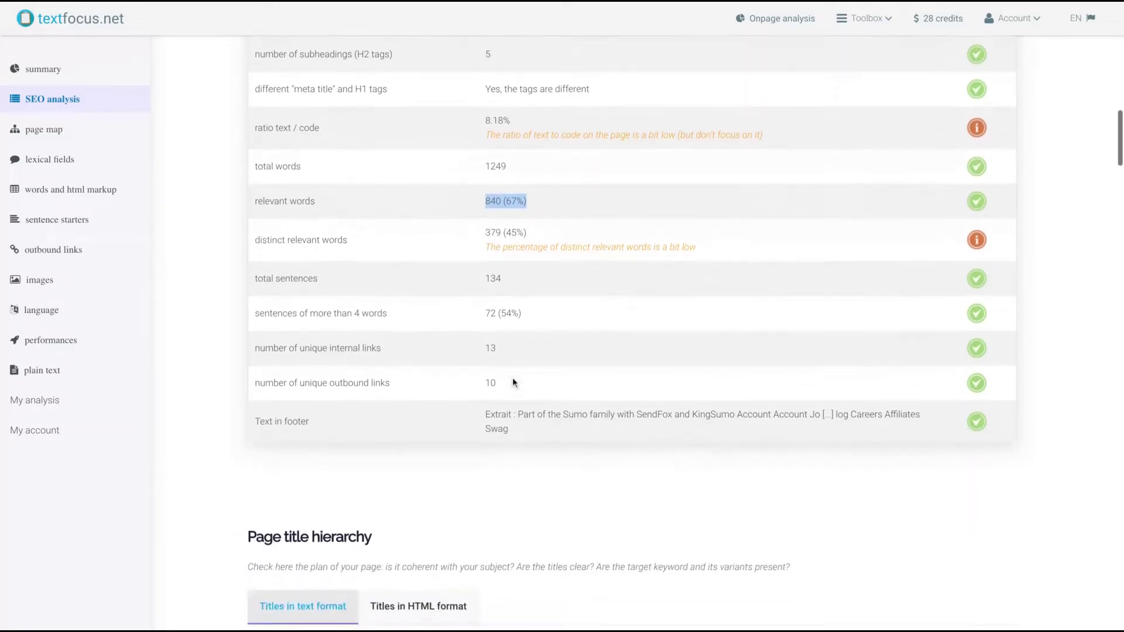
pyautogui.scroll(-2, 515, 380)
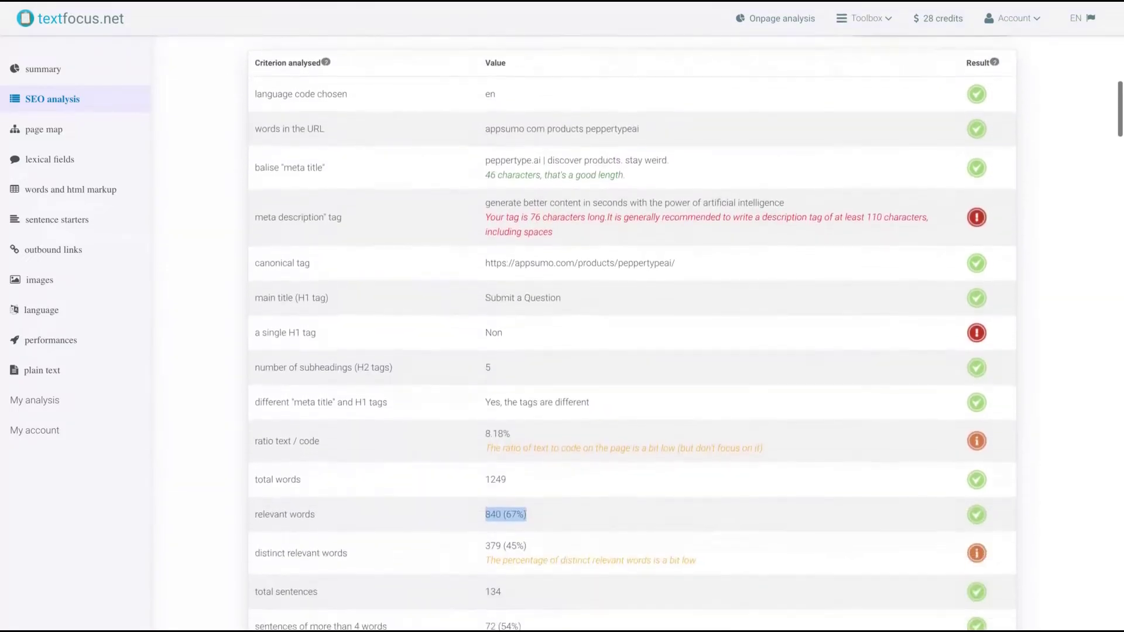
pyautogui.scroll(-3, 516, 380)
pyautogui.scroll(-6, 322, 133)
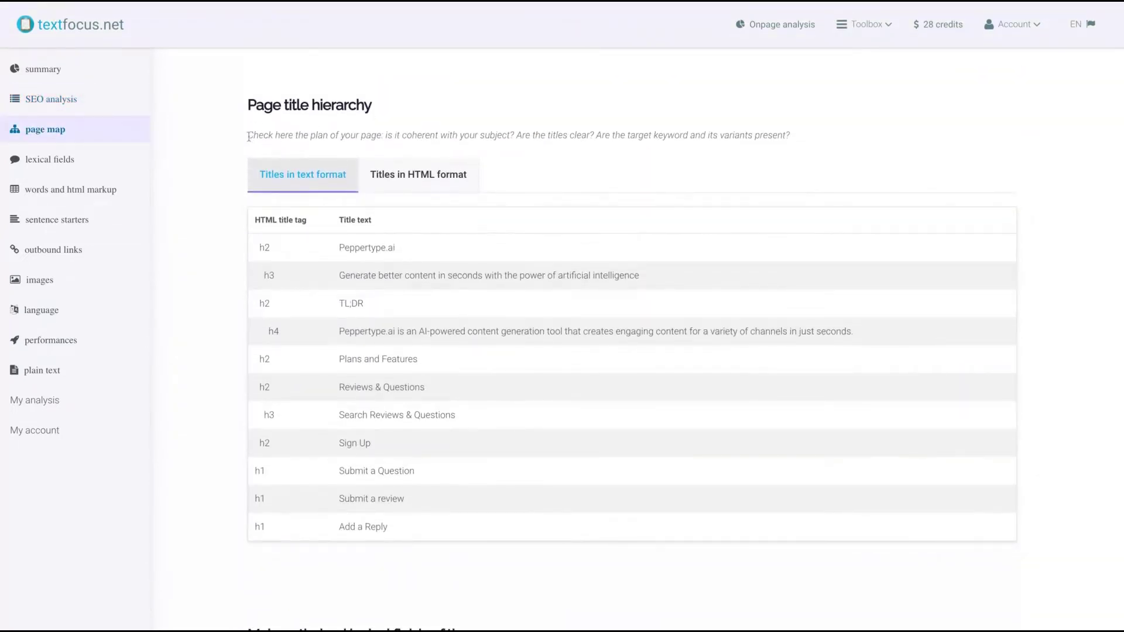
# Step: Highlight the title hierarchy description and switch the titles to HTML format
pyautogui.moveTo(249, 136); pyautogui.dragTo(338, 137)
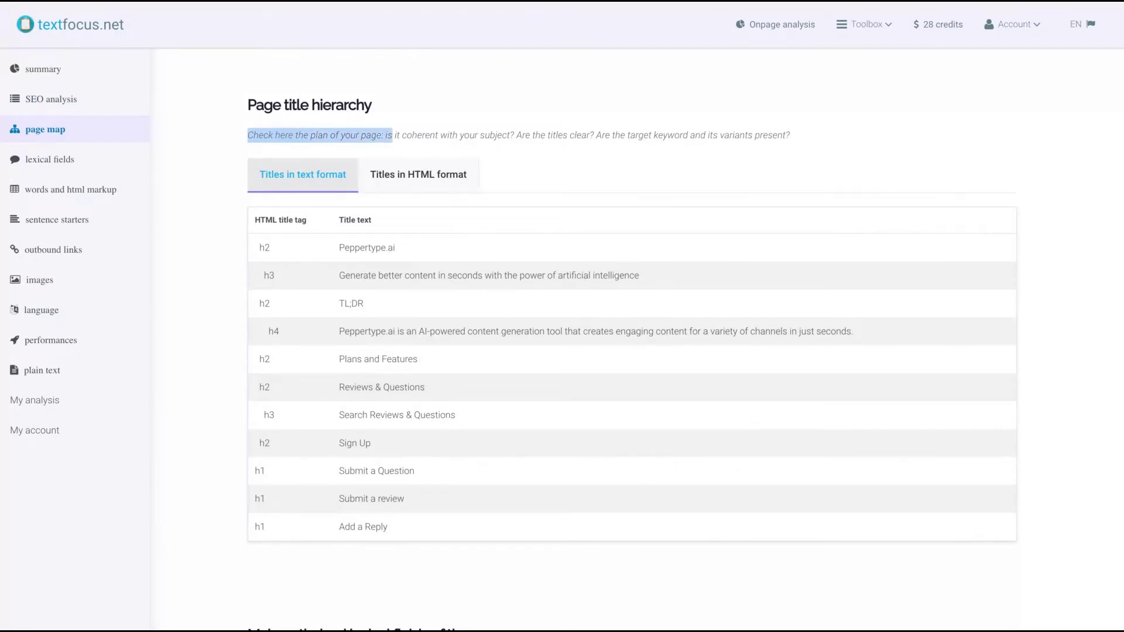
pyautogui.moveTo(337, 136); pyautogui.dragTo(562, 137)
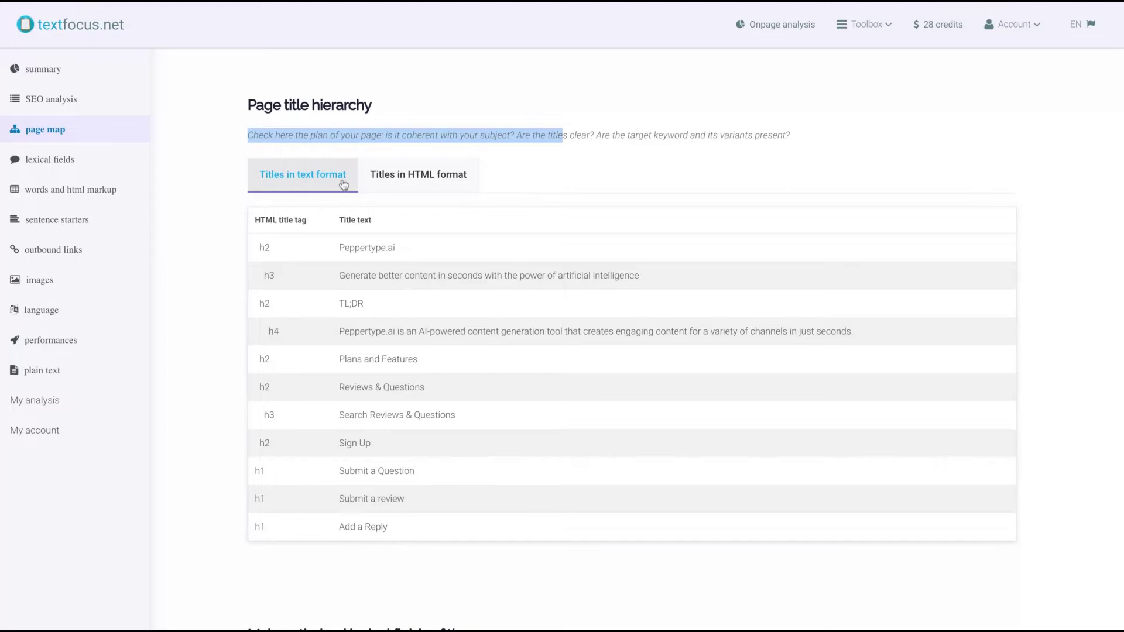
pyautogui.click(414, 175)
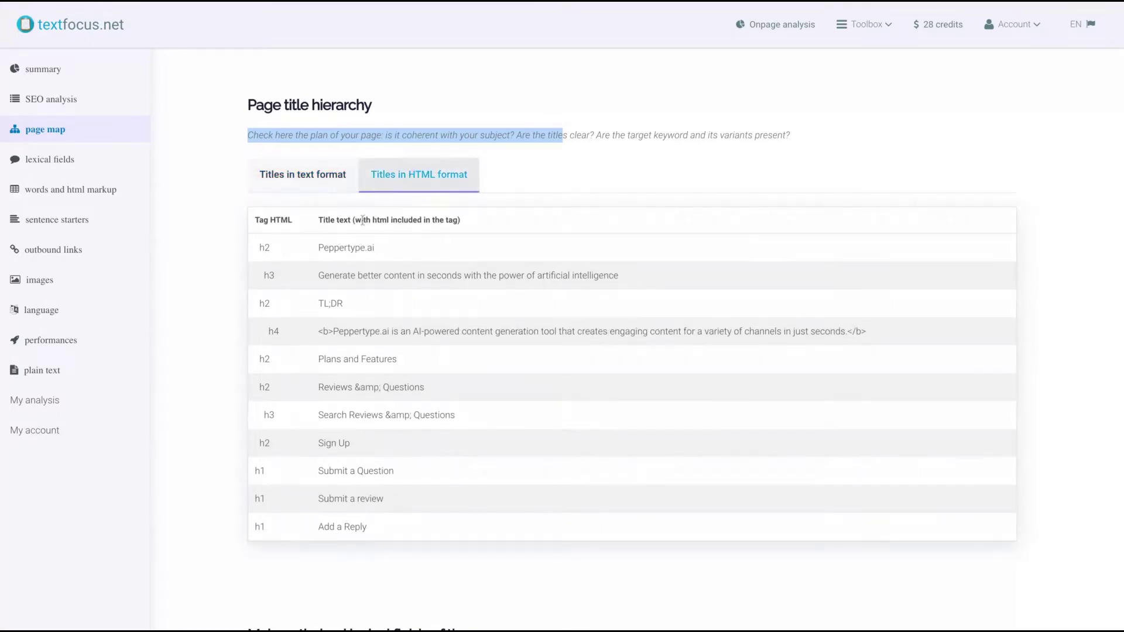
pyautogui.moveTo(363, 220); pyautogui.dragTo(435, 221)
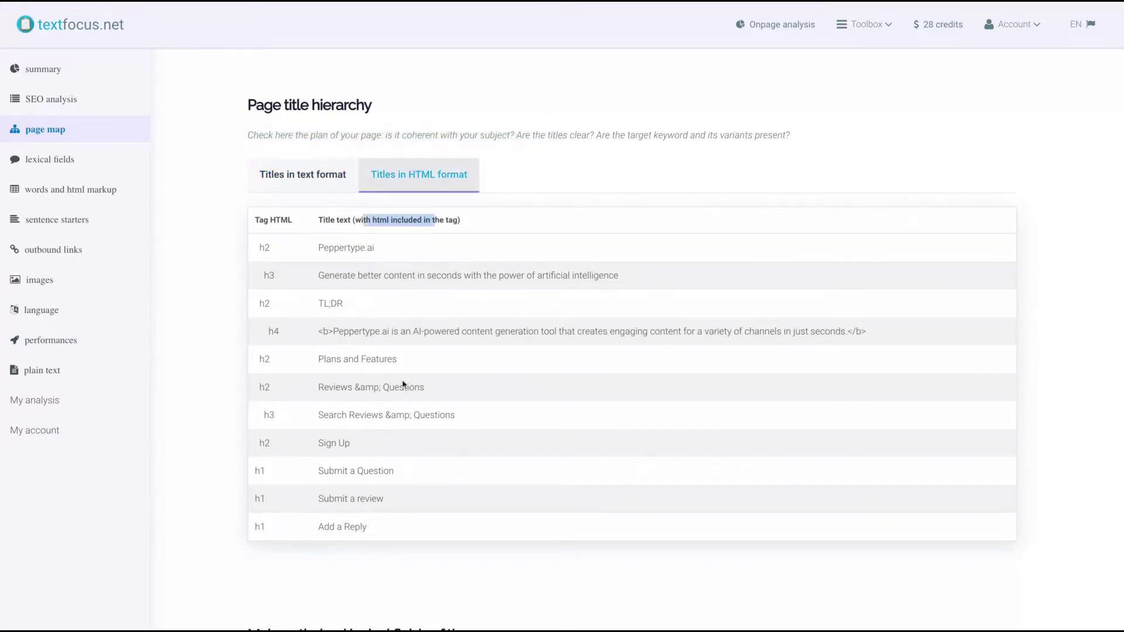
pyautogui.scroll(-5, 249, 195)
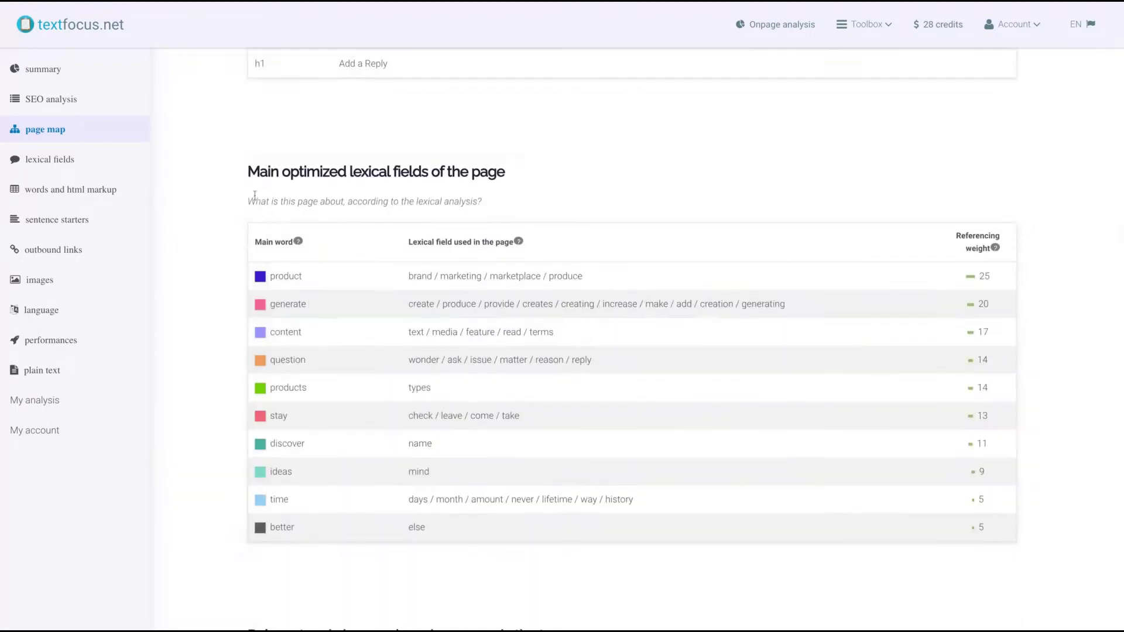
# Step: Highlight the lexical fields subtitle and the lexical field row for 'product'
pyautogui.moveTo(249, 204); pyautogui.dragTo(441, 203)
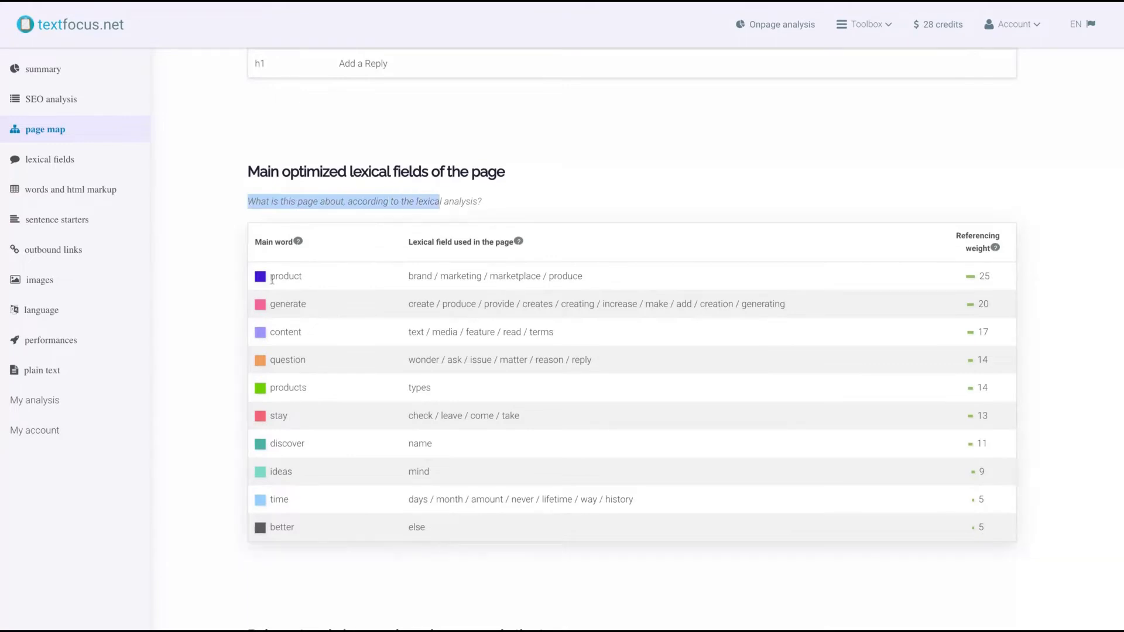
pyautogui.doubleClick(271, 279)
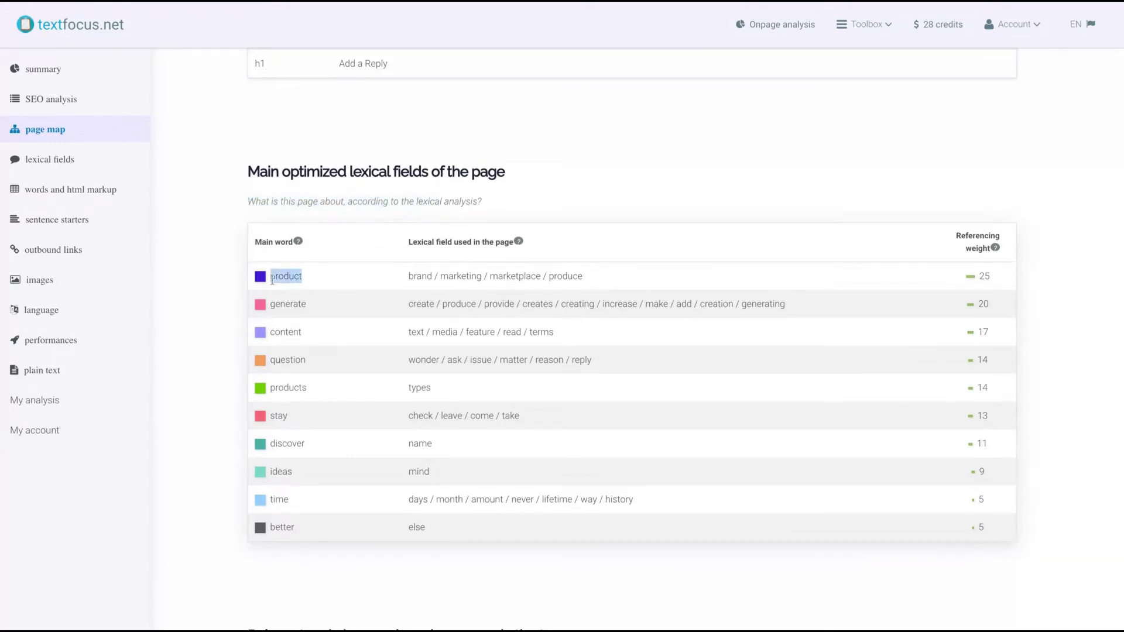
pyautogui.moveTo(271, 280); pyautogui.dragTo(584, 279)
pyautogui.click(358, 285)
pyautogui.scroll(-1, 694, 287)
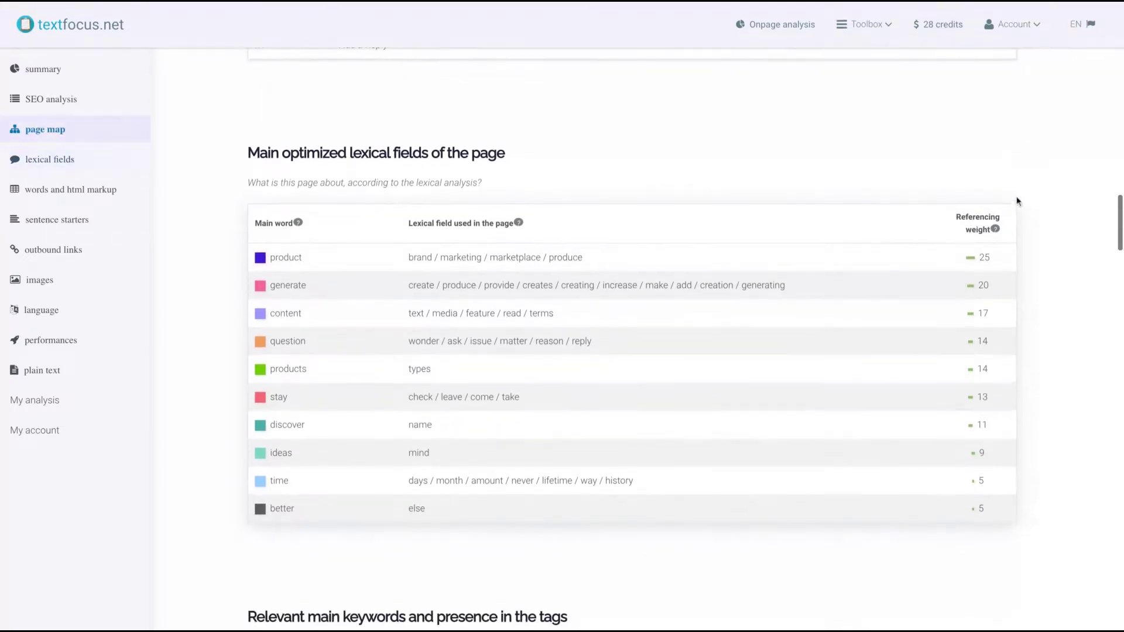
pyautogui.moveTo(996, 249)
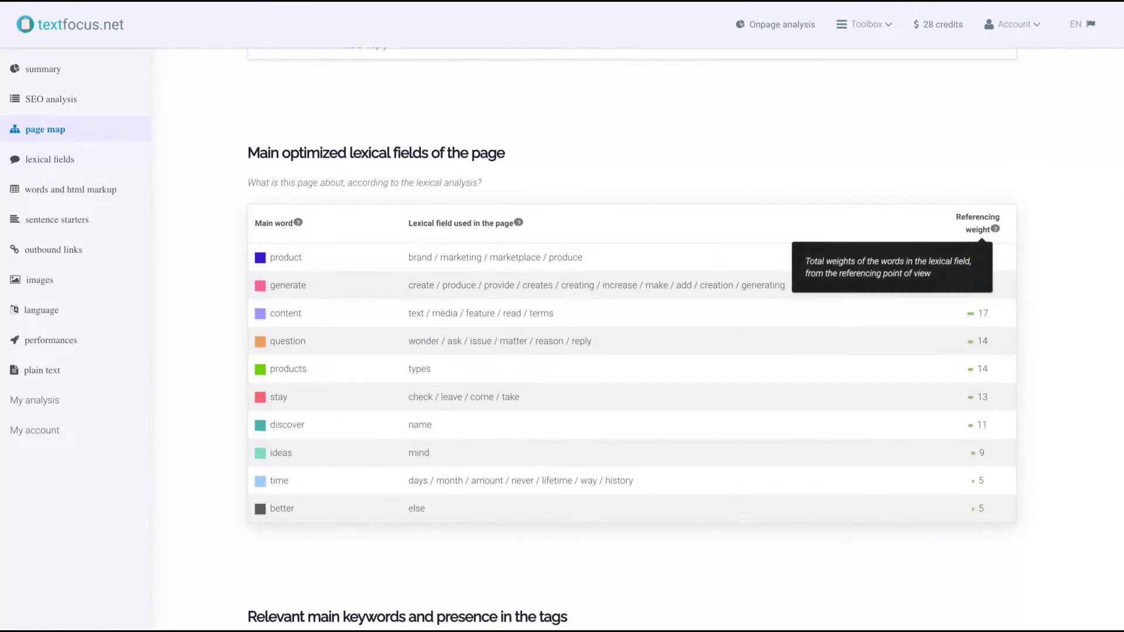
pyautogui.scroll(-2, 284, 279)
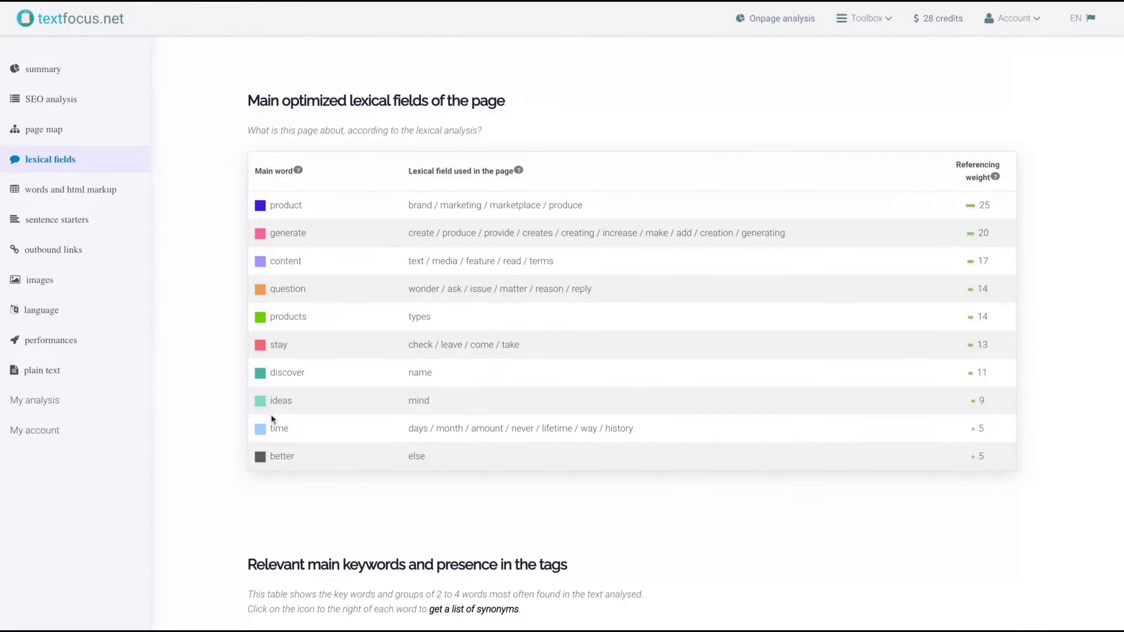
pyautogui.scroll(-5, 273, 422)
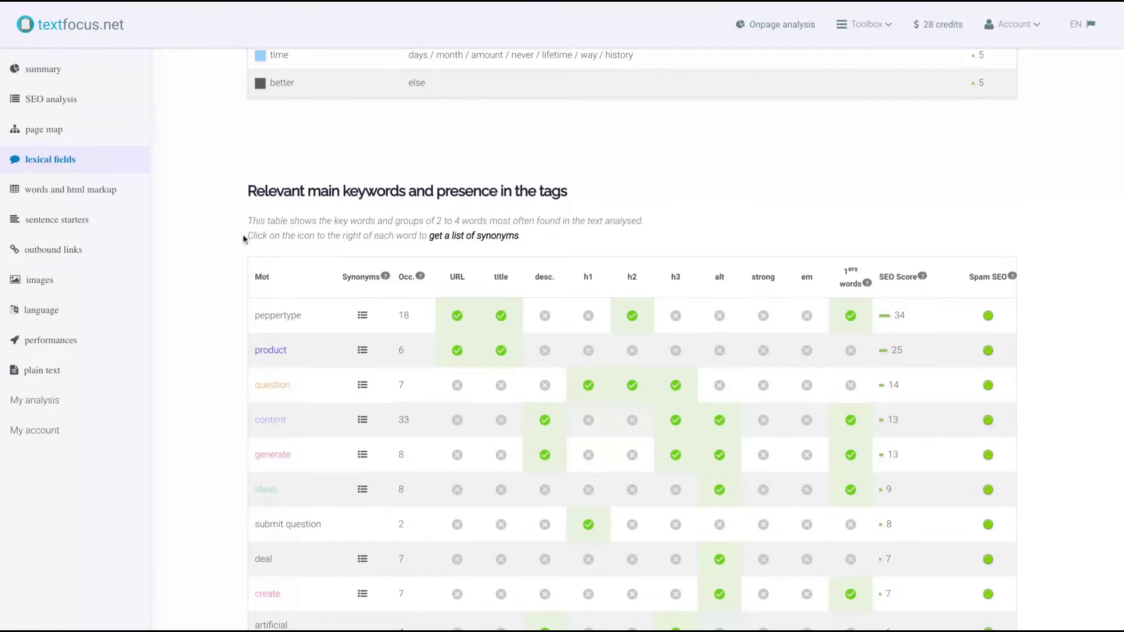
pyautogui.click(362, 292)
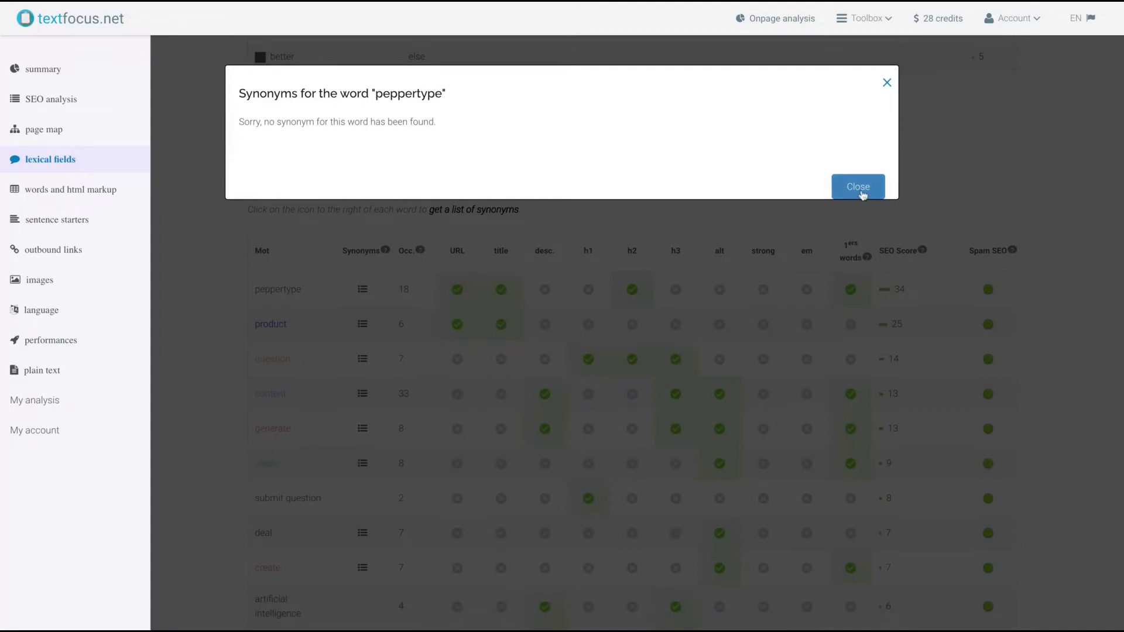
pyautogui.click(861, 188)
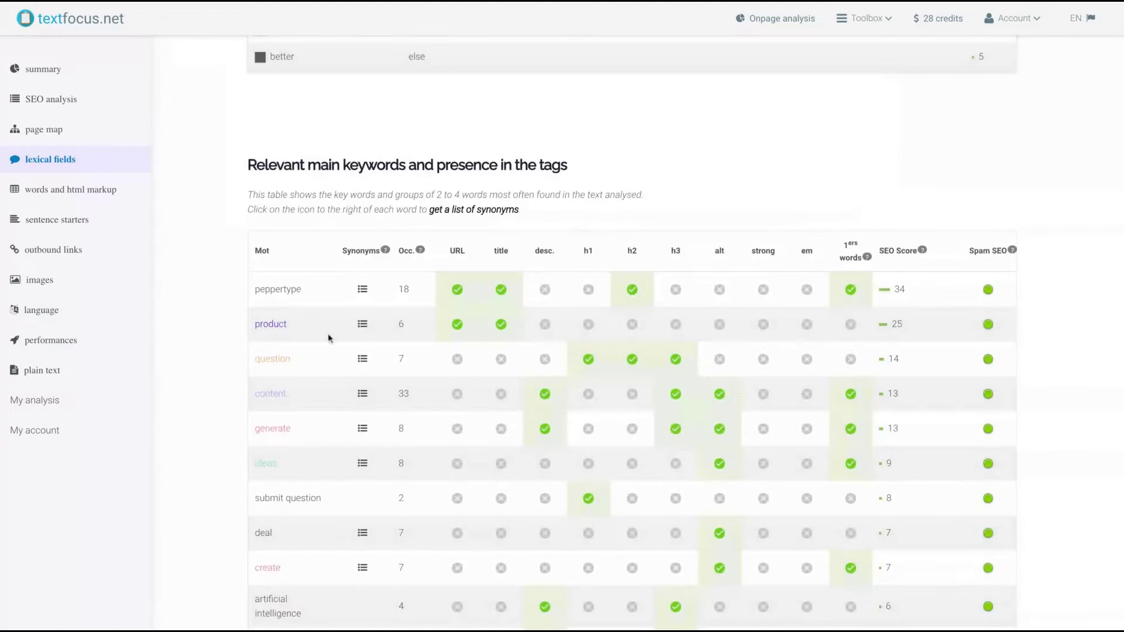
pyautogui.click(361, 327)
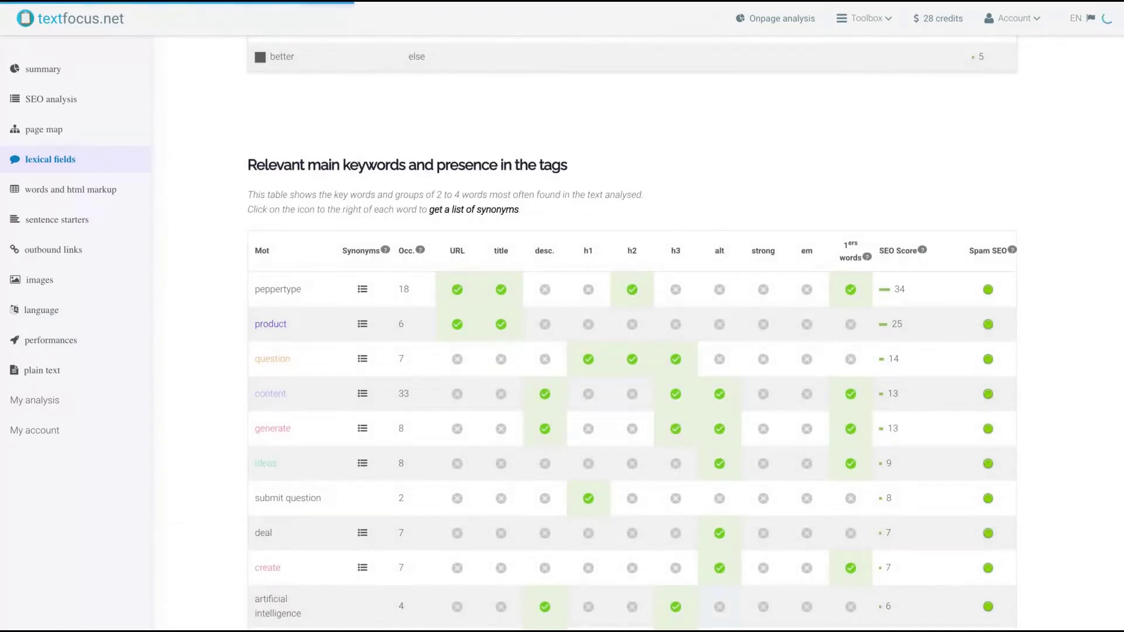
pyautogui.scroll(-1, 361, 332)
pyautogui.scroll(2, 268, 179)
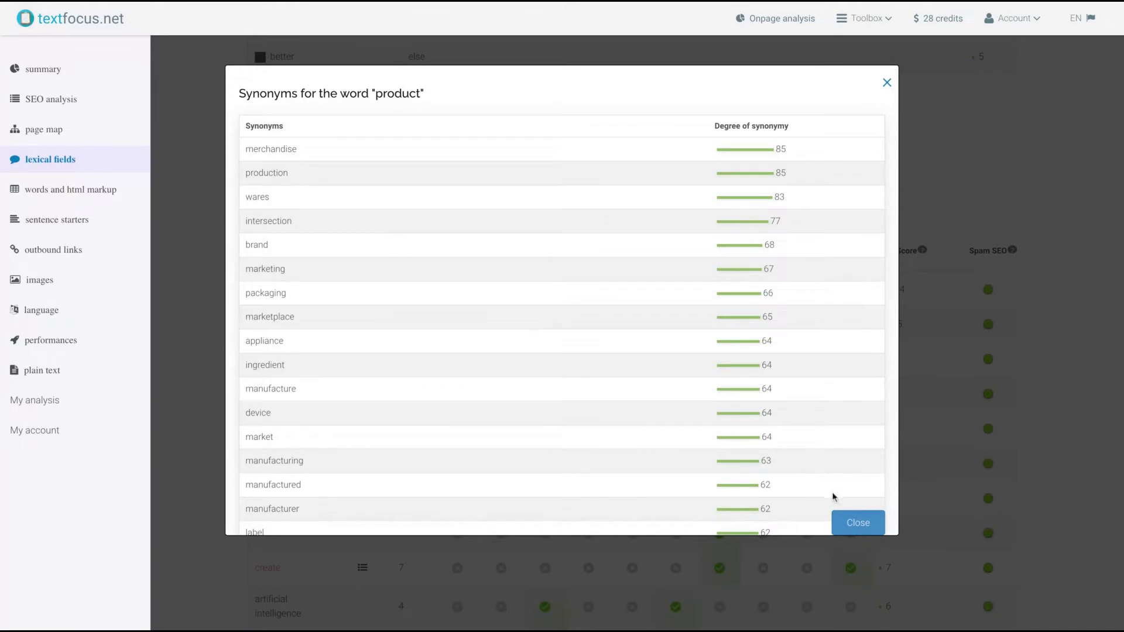
pyautogui.click(850, 522)
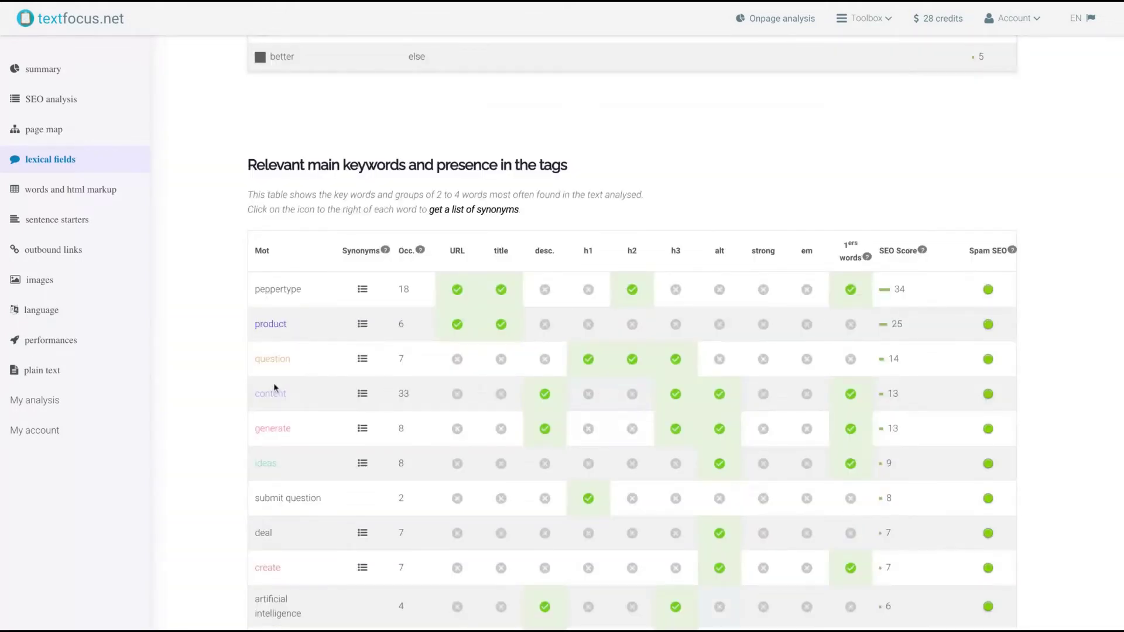
pyautogui.scroll(-1, 244, 383)
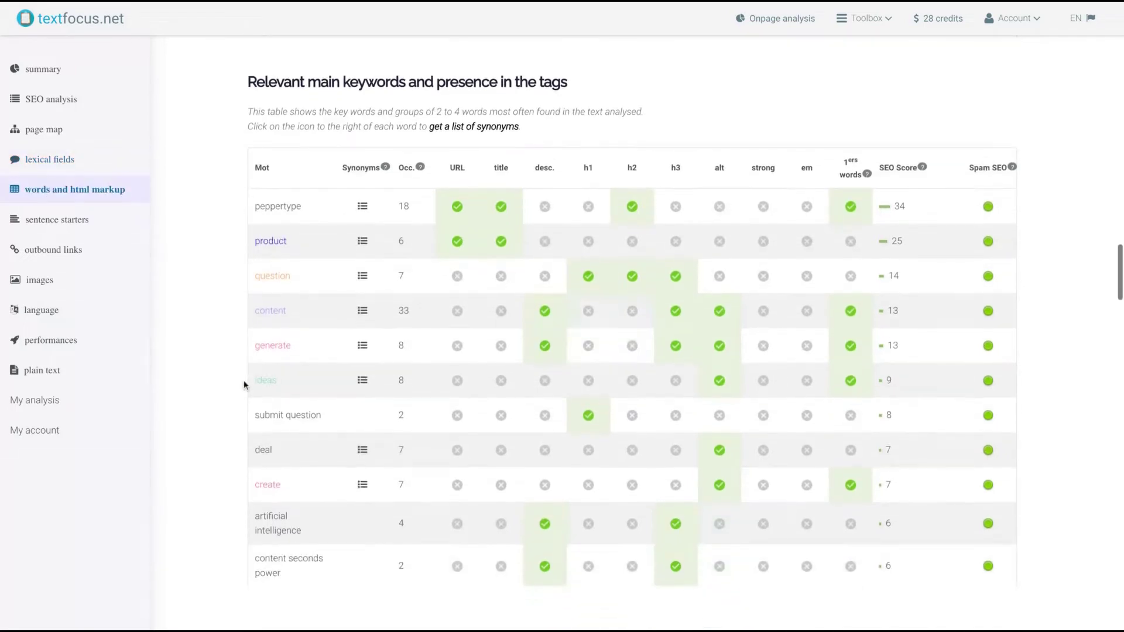
pyautogui.scroll(-1, 243, 384)
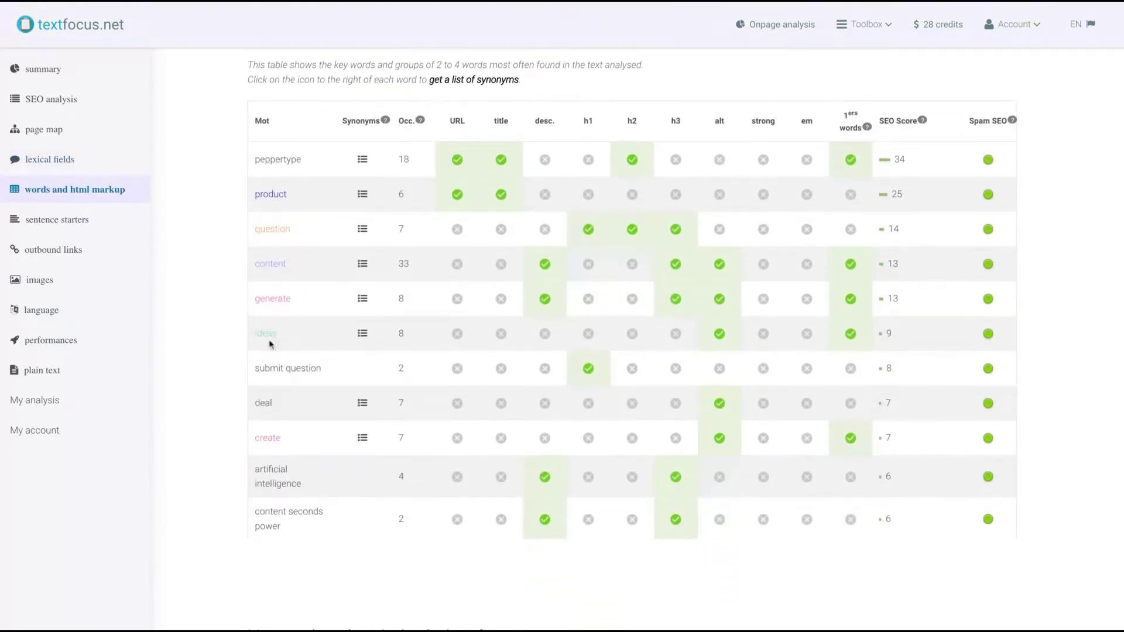
pyautogui.scroll(-1, 288, 403)
pyautogui.scroll(1, 286, 369)
pyautogui.moveTo(420, 120)
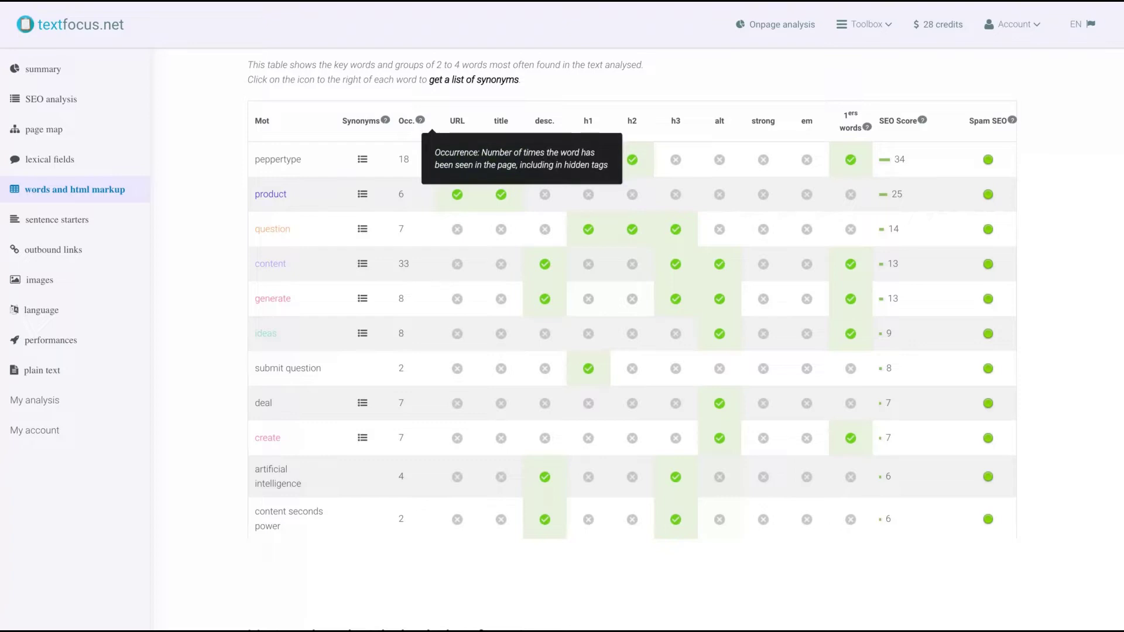
# Step: Highlight occurrence counts 18 for peppertype and 33 for content in the keywords table
pyautogui.doubleClick(410, 160)
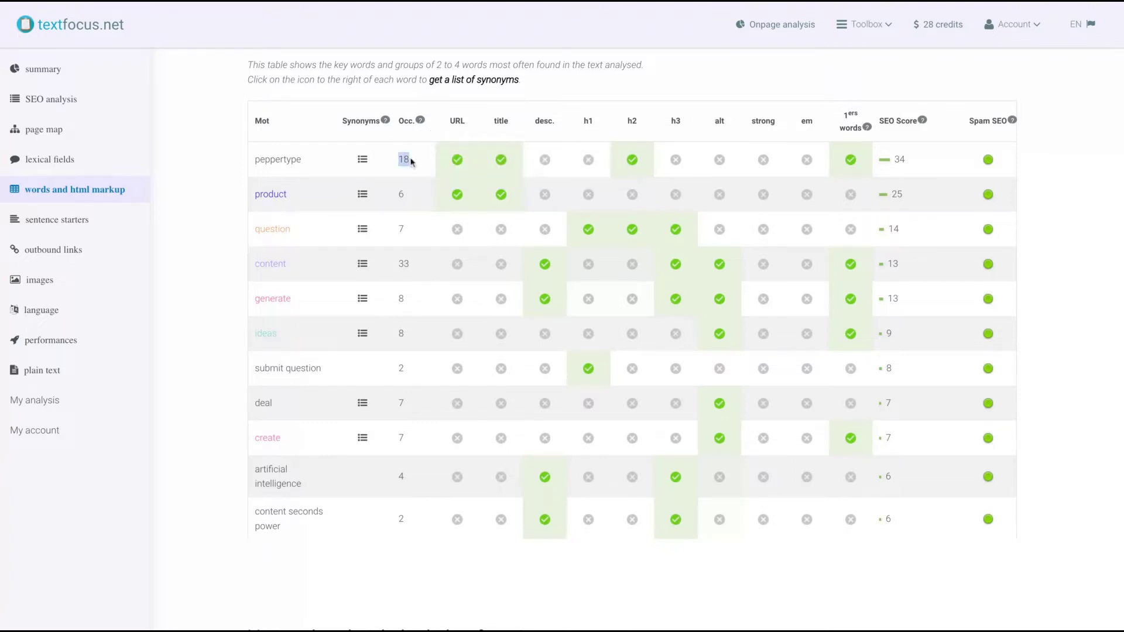
pyautogui.click(414, 207)
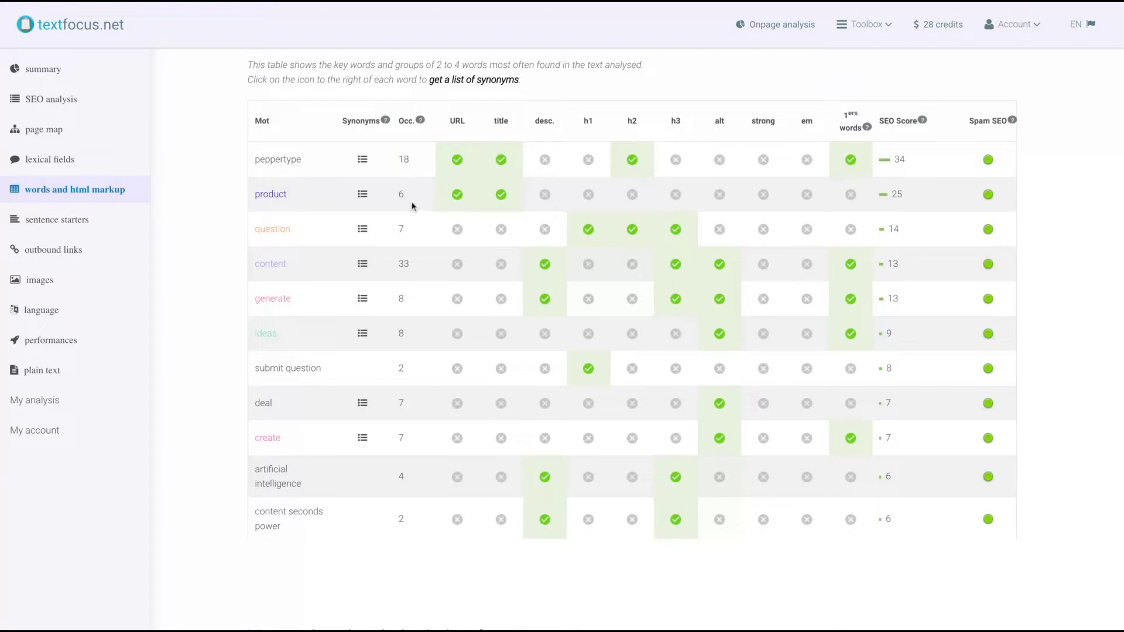
pyautogui.doubleClick(416, 275)
pyautogui.doubleClick(301, 266)
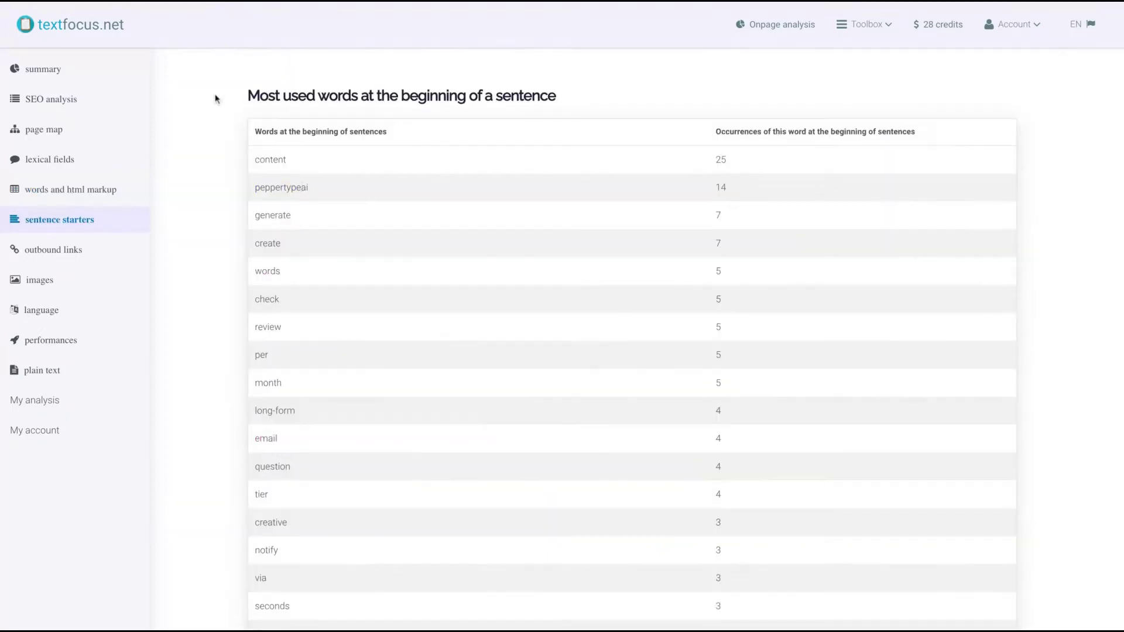
# Step: Highlight the sentence-starters heading and the starters 'content' and 'peppertypeai'
pyautogui.moveTo(249, 95); pyautogui.dragTo(376, 95)
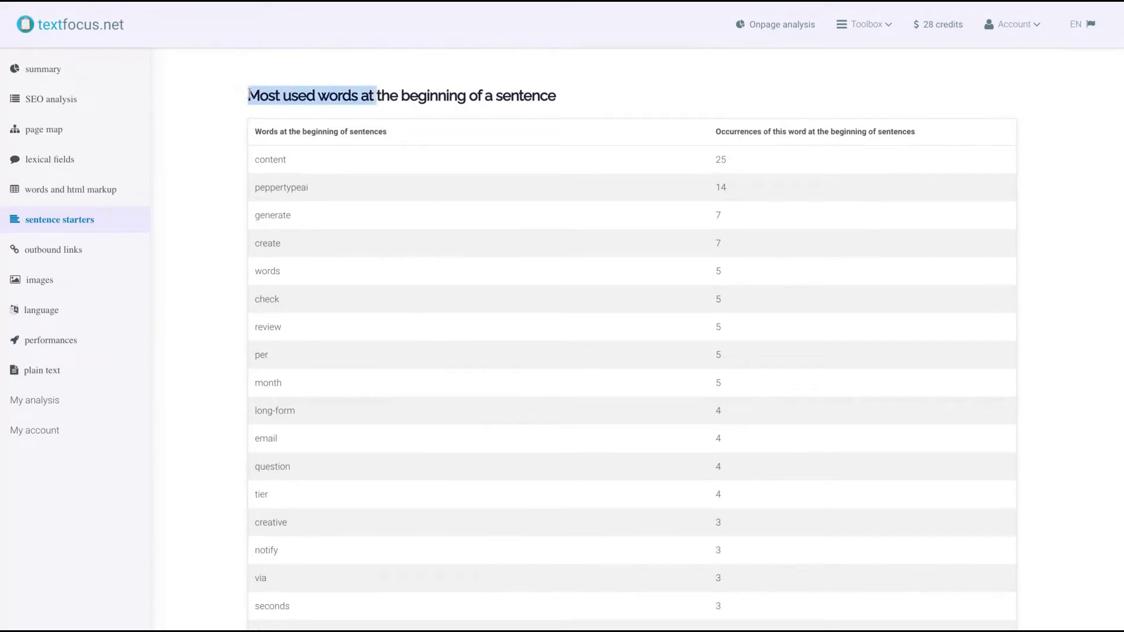
pyautogui.tripleClick(249, 95)
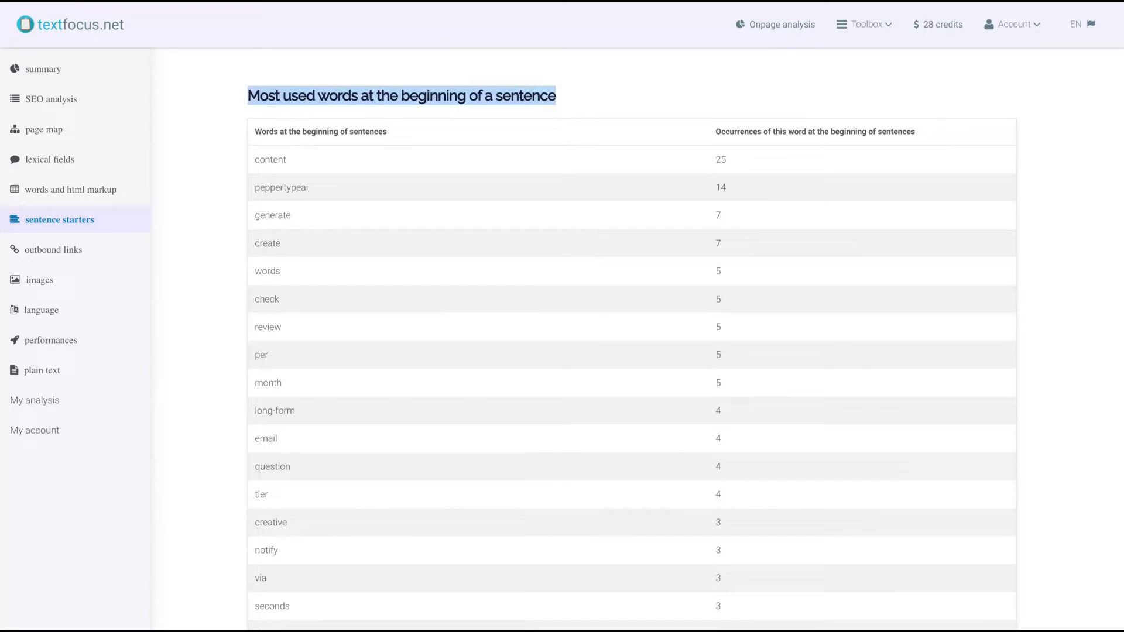
pyautogui.scroll(-1, 562, 351)
pyautogui.click(259, 123)
pyautogui.doubleClick(256, 129)
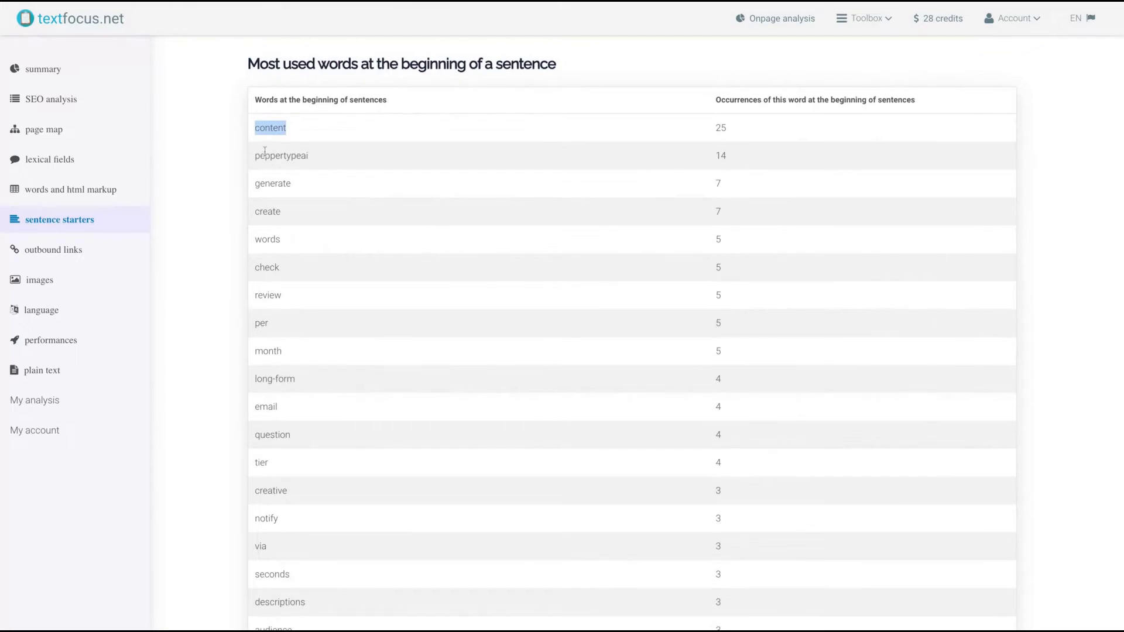
pyautogui.moveTo(302, 155)
pyautogui.mouseDown()
pyautogui.moveTo(266, 151)
pyautogui.moveTo(321, 156)
pyautogui.mouseUp()
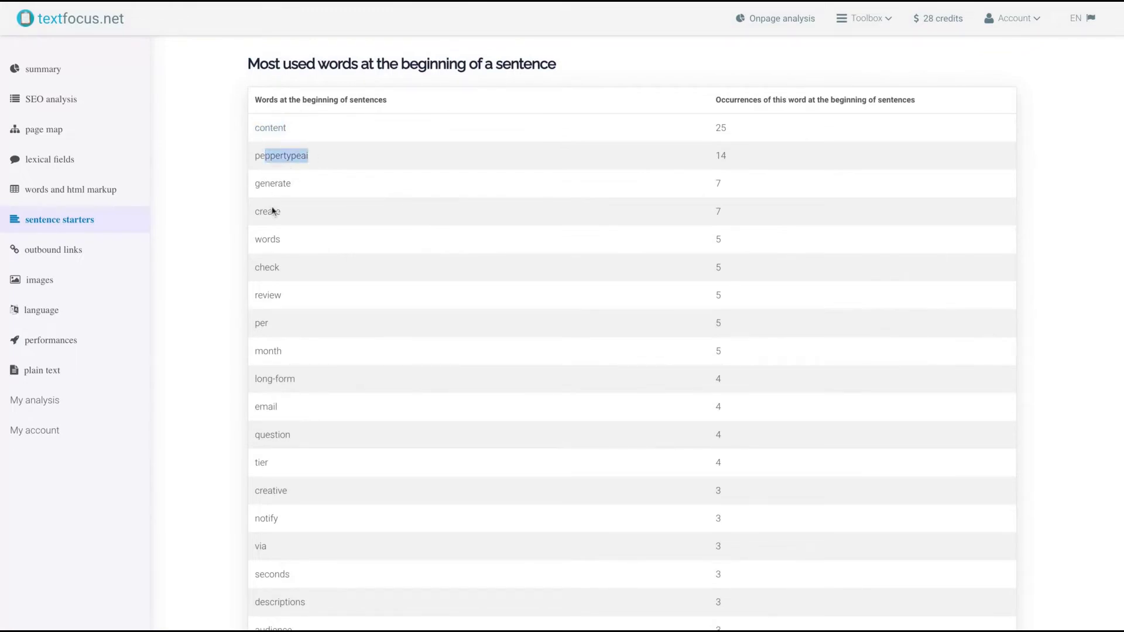
pyautogui.scroll(2, 271, 211)
pyautogui.scroll(-2, 632, 352)
pyautogui.scroll(-5, 633, 351)
pyautogui.scroll(-5, 633, 352)
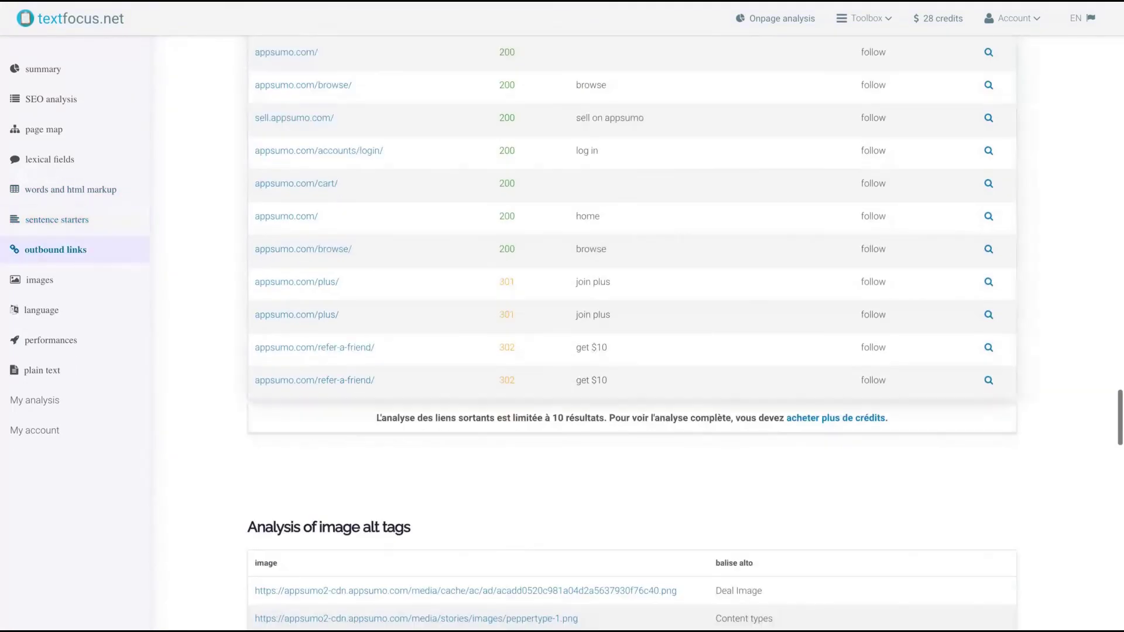
pyautogui.scroll(1, 633, 352)
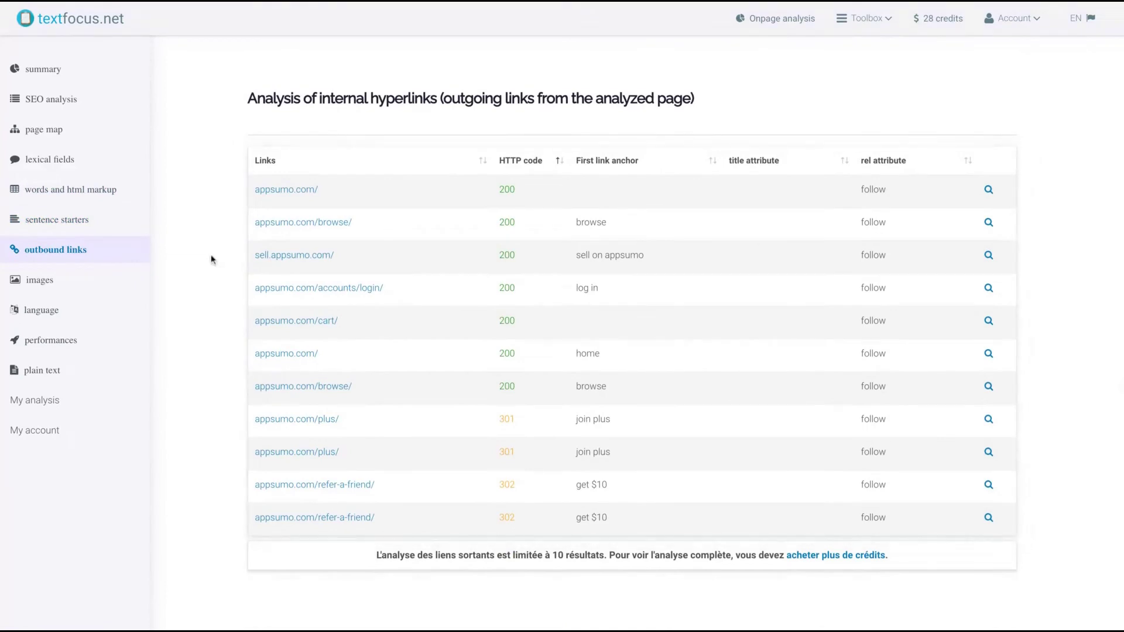
# Step: Highlight the internal hyperlinks heading above the outbound links table
pyautogui.moveTo(249, 99); pyautogui.dragTo(438, 100)
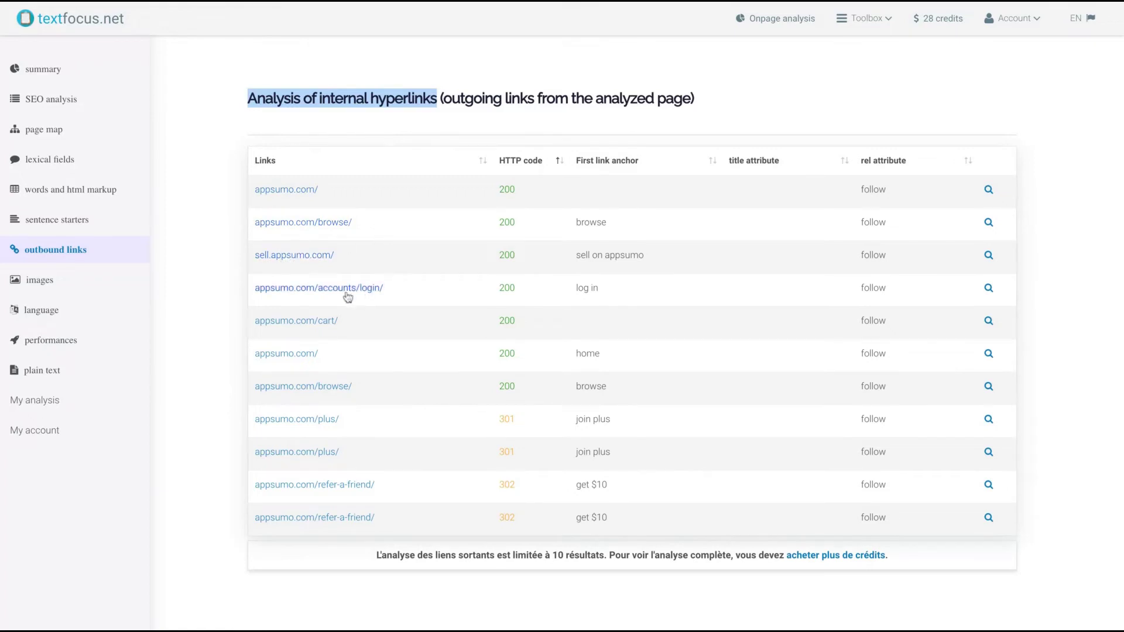
pyautogui.scroll(-1, 317, 296)
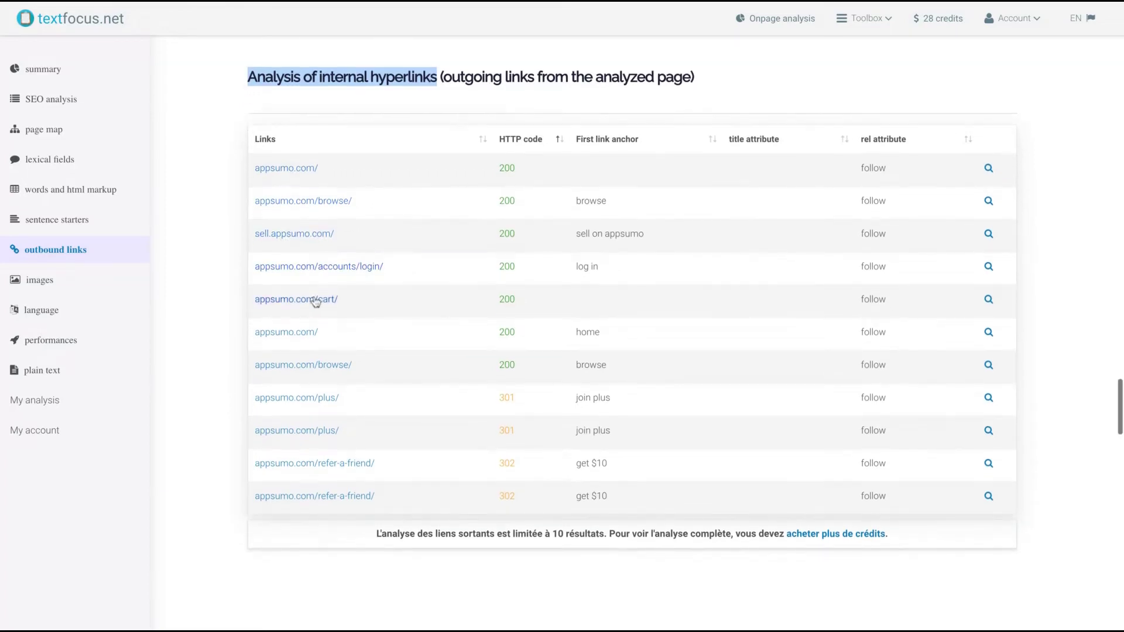
pyautogui.scroll(-1, 354, 376)
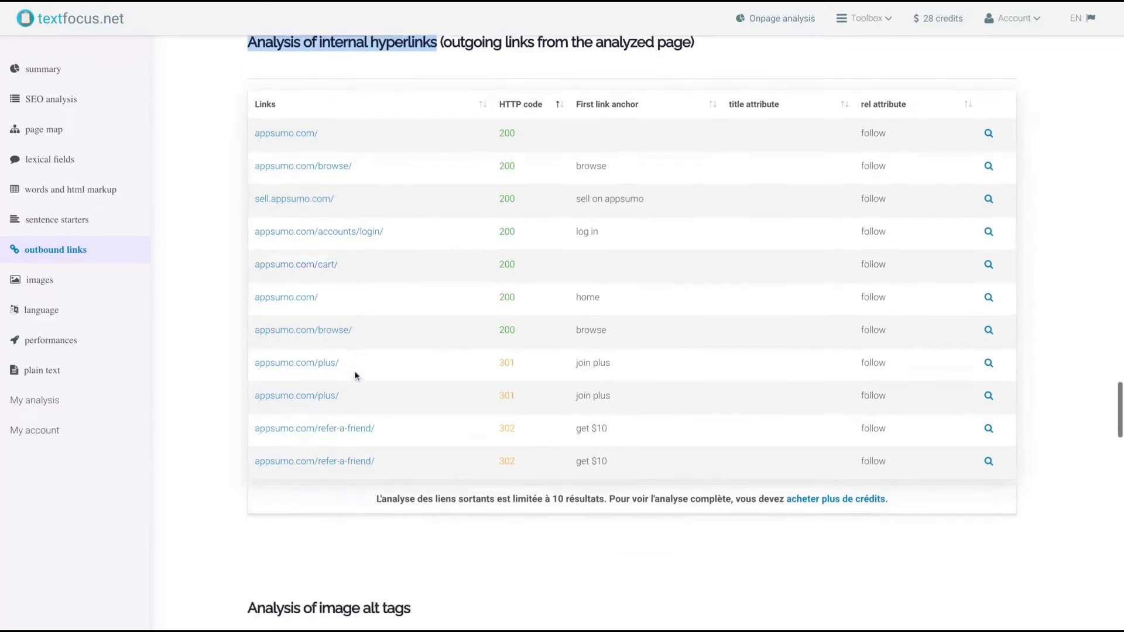
pyautogui.scroll(-4, 354, 376)
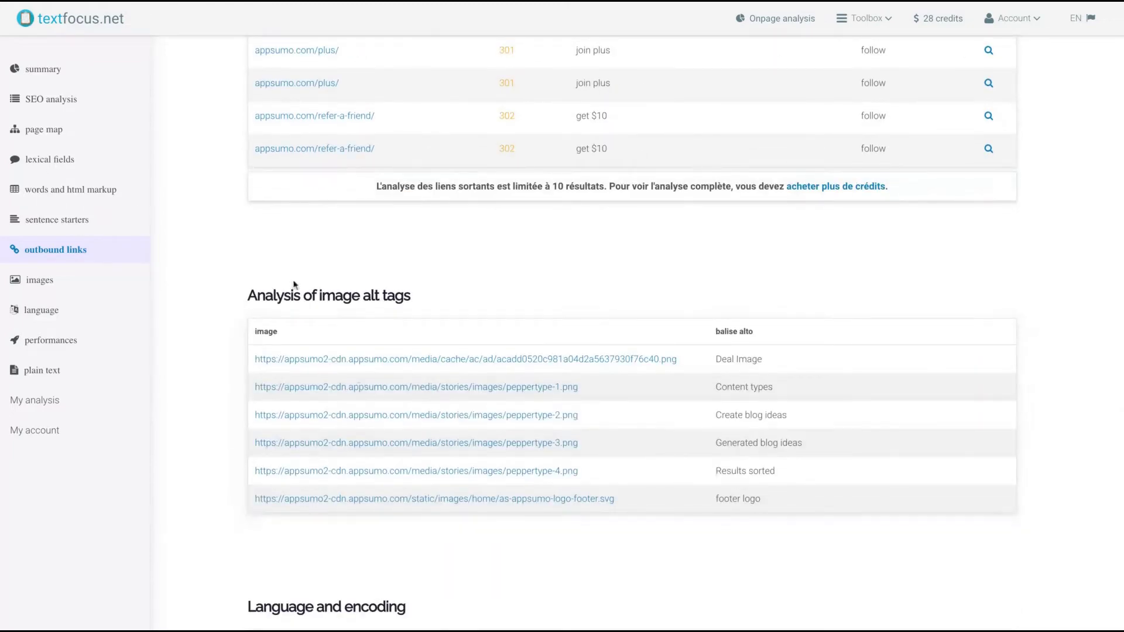
pyautogui.scroll(-1, 563, 308)
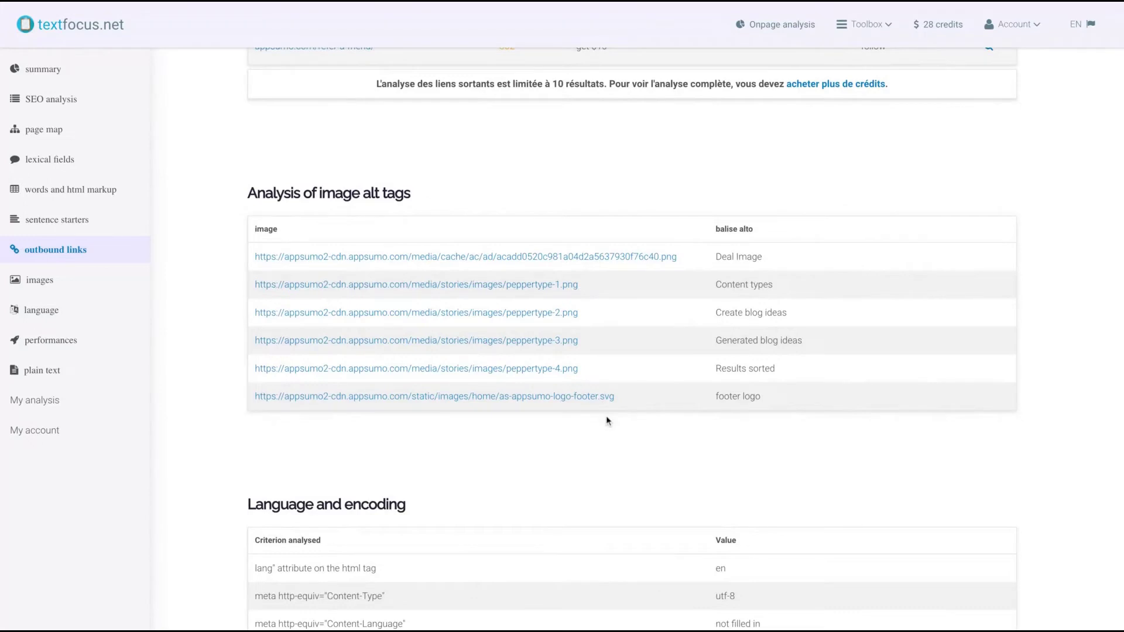
pyautogui.scroll(-1, 567, 215)
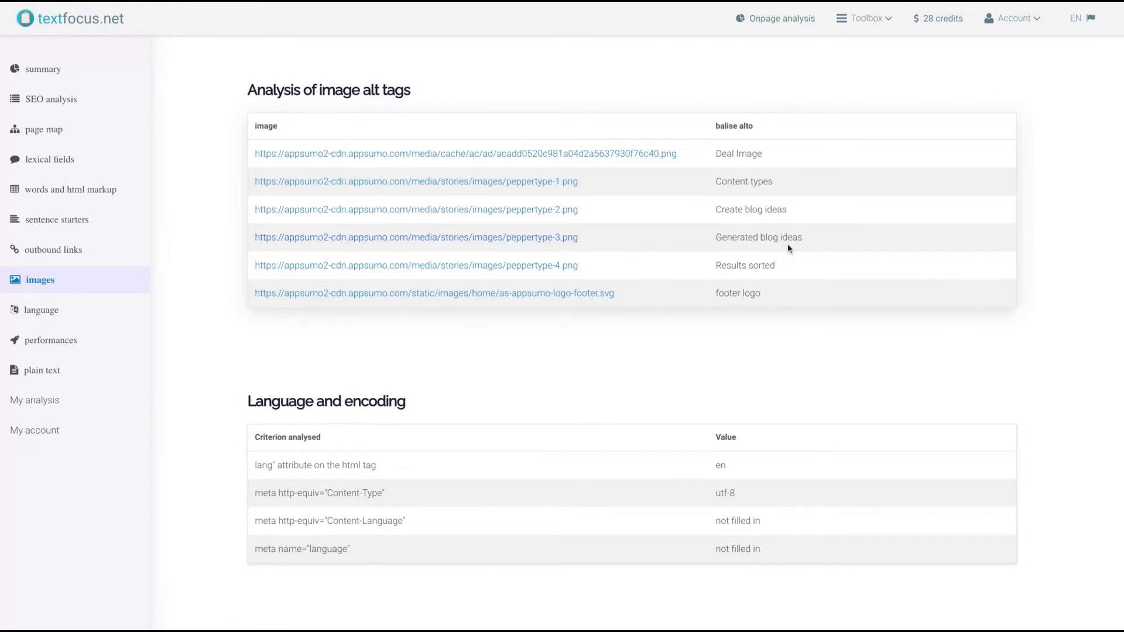
pyautogui.scroll(-3, 698, 324)
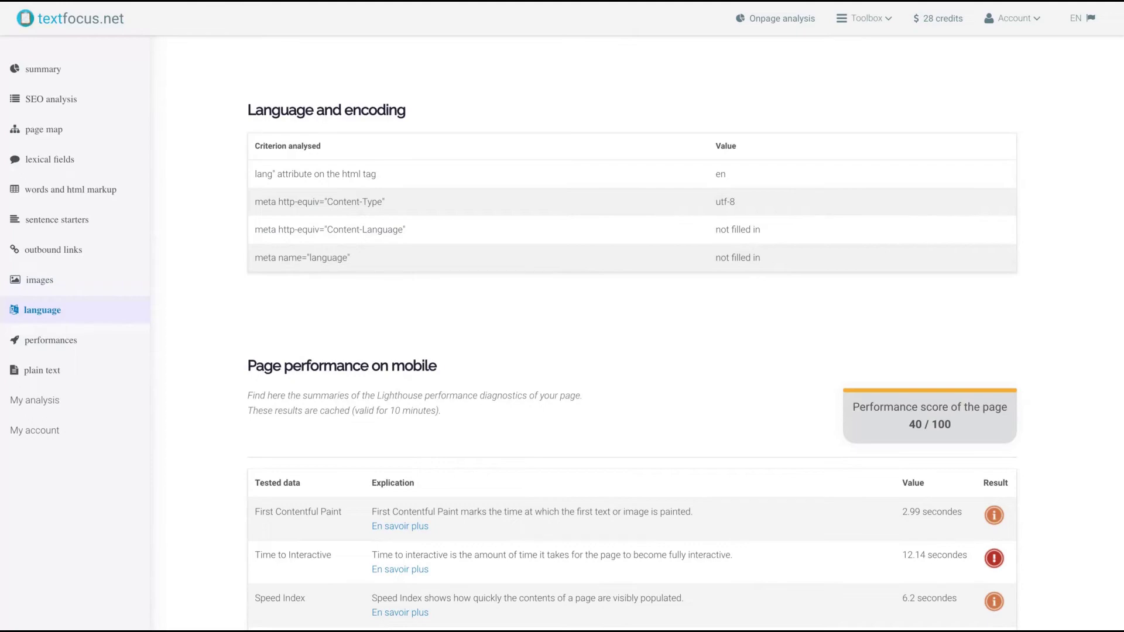
pyautogui.scroll(-4, 435, 103)
pyautogui.scroll(1, 435, 102)
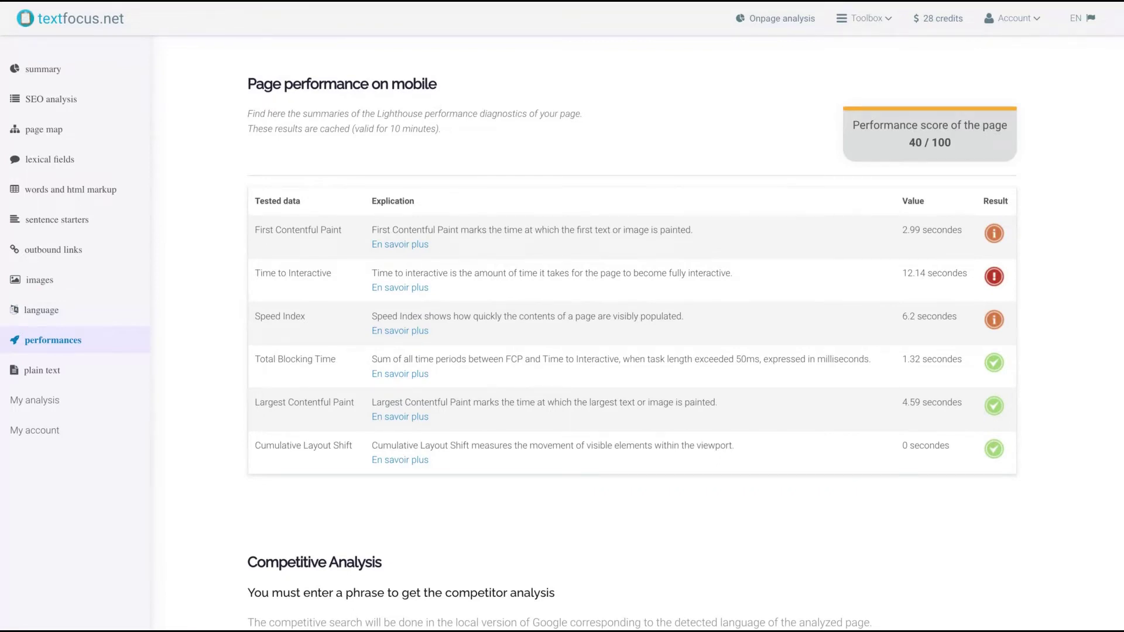
pyautogui.scroll(-1, 454, 189)
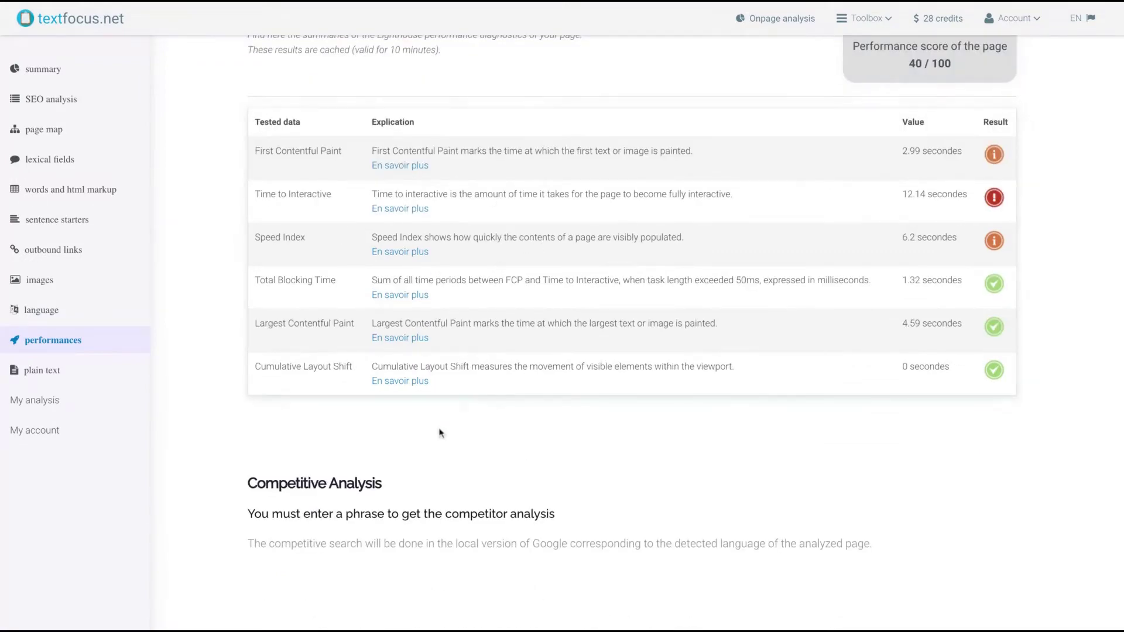
pyautogui.scroll(-2, 439, 432)
pyautogui.scroll(-2, 440, 431)
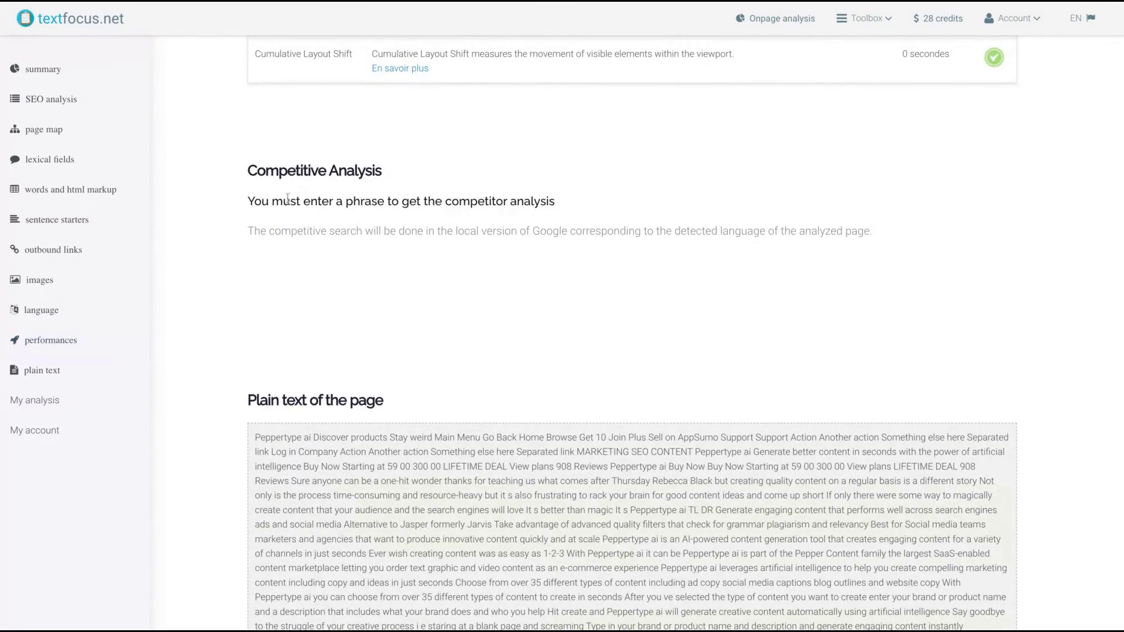
# Step: Highlight the competitive search explanation and a stretch of the plain page text
pyautogui.tripleClick(252, 233)
pyautogui.scroll(-4, 553, 411)
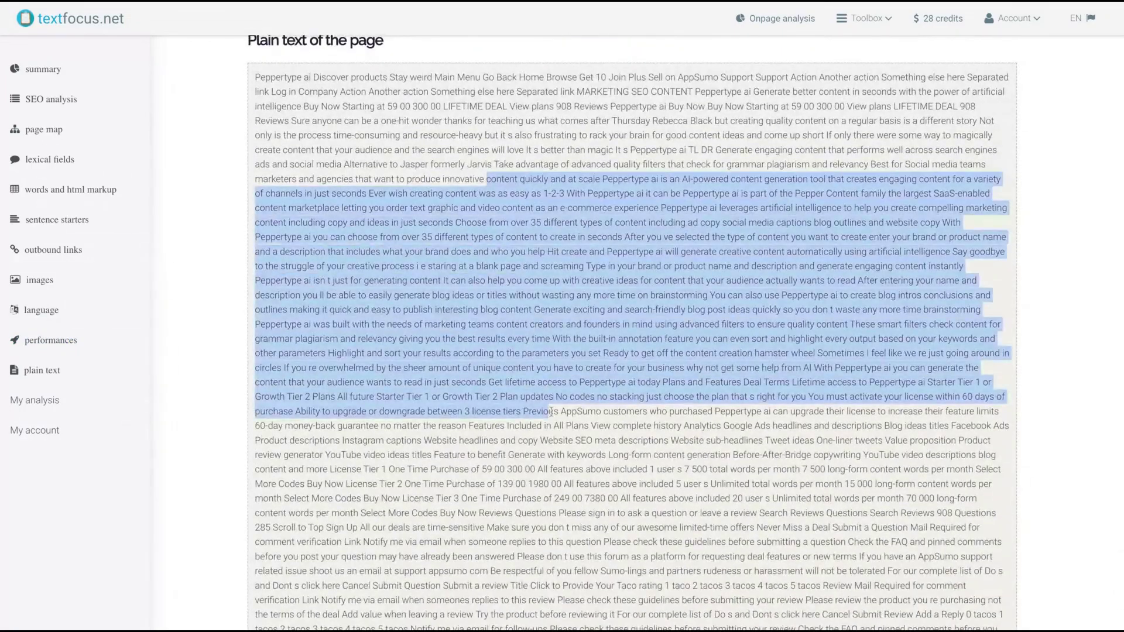
pyautogui.moveTo(553, 410); pyautogui.dragTo(439, 248)
pyautogui.scroll(-3, 439, 249)
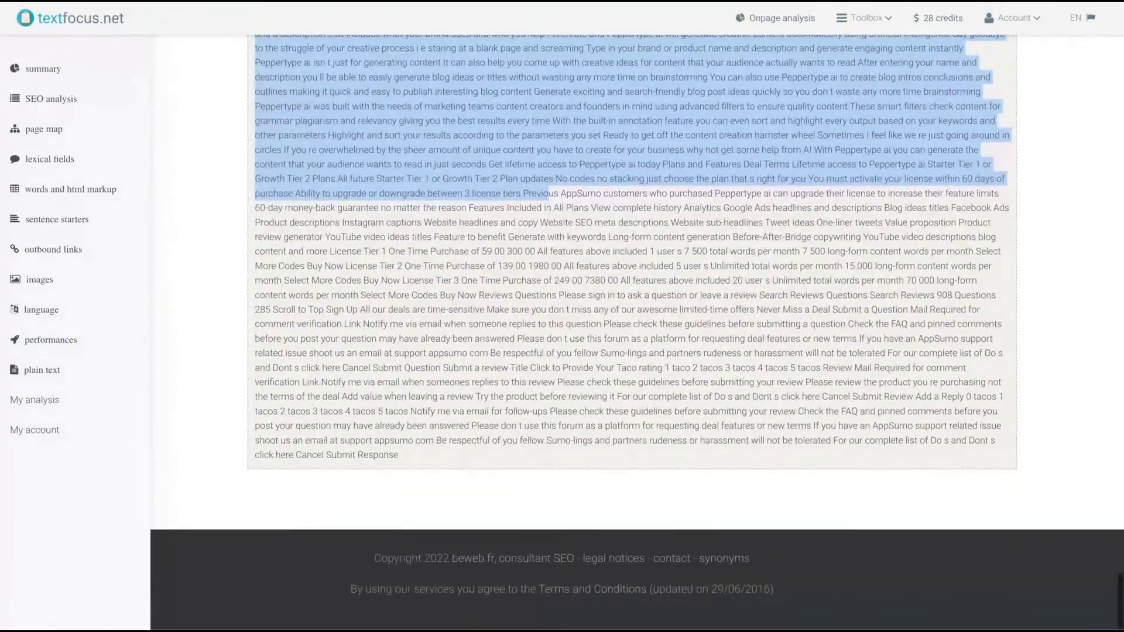
pyautogui.scroll(1, 506, 486)
pyautogui.moveTo(436, 182); pyautogui.dragTo(506, 485)
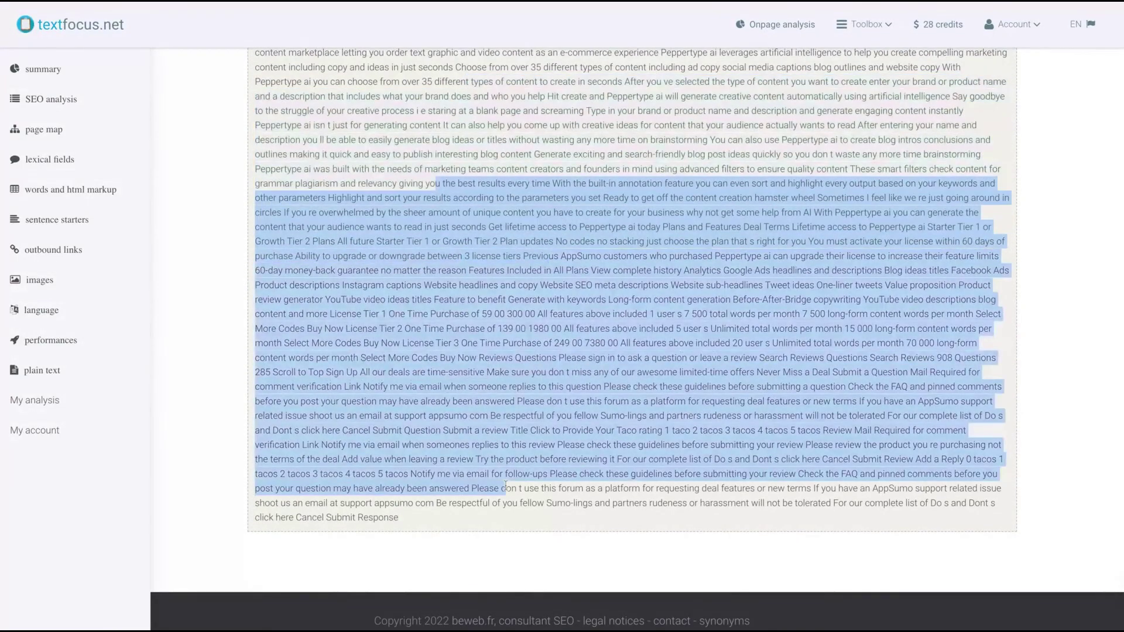
pyautogui.scroll(20, 506, 487)
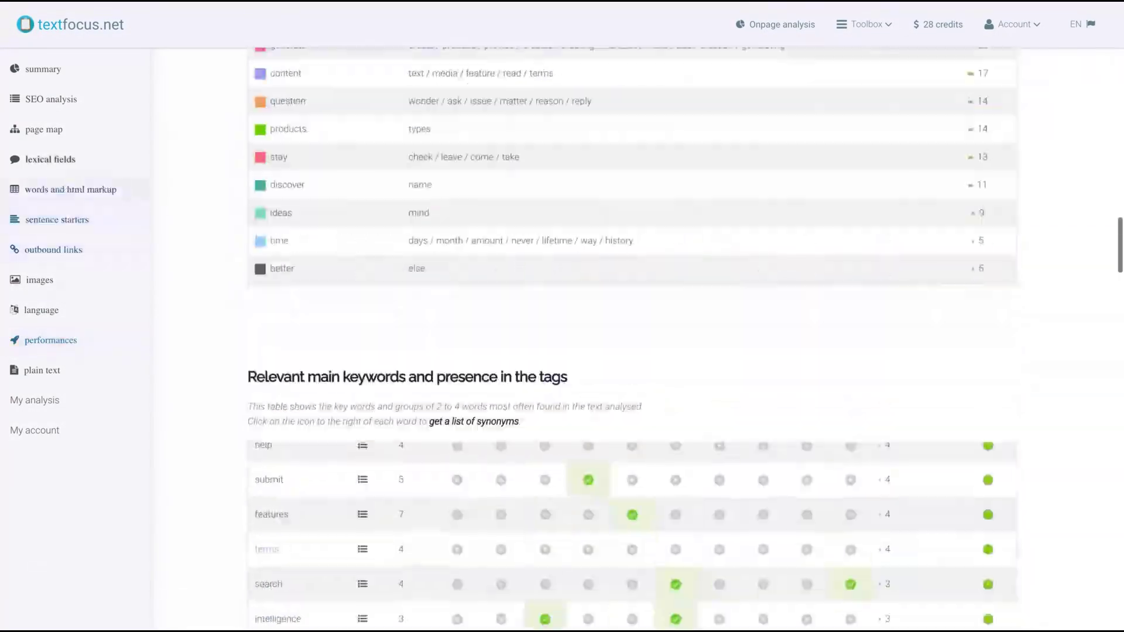
pyautogui.scroll(5, 506, 486)
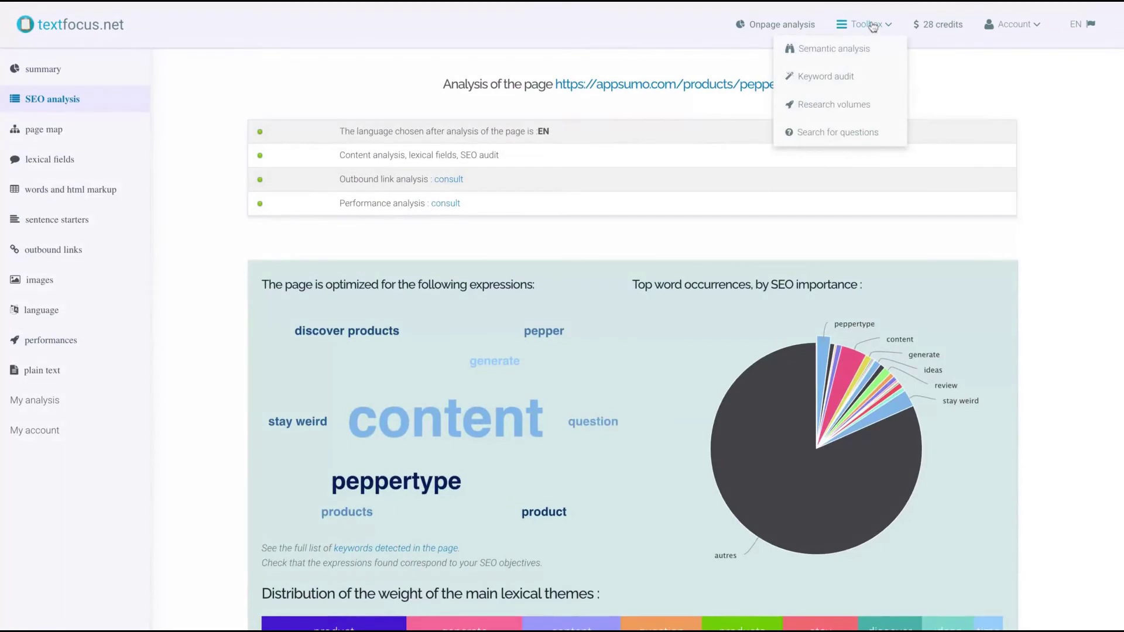
# Step: Run an English semantic search for 'ai article writer'
pyautogui.click(846, 47)
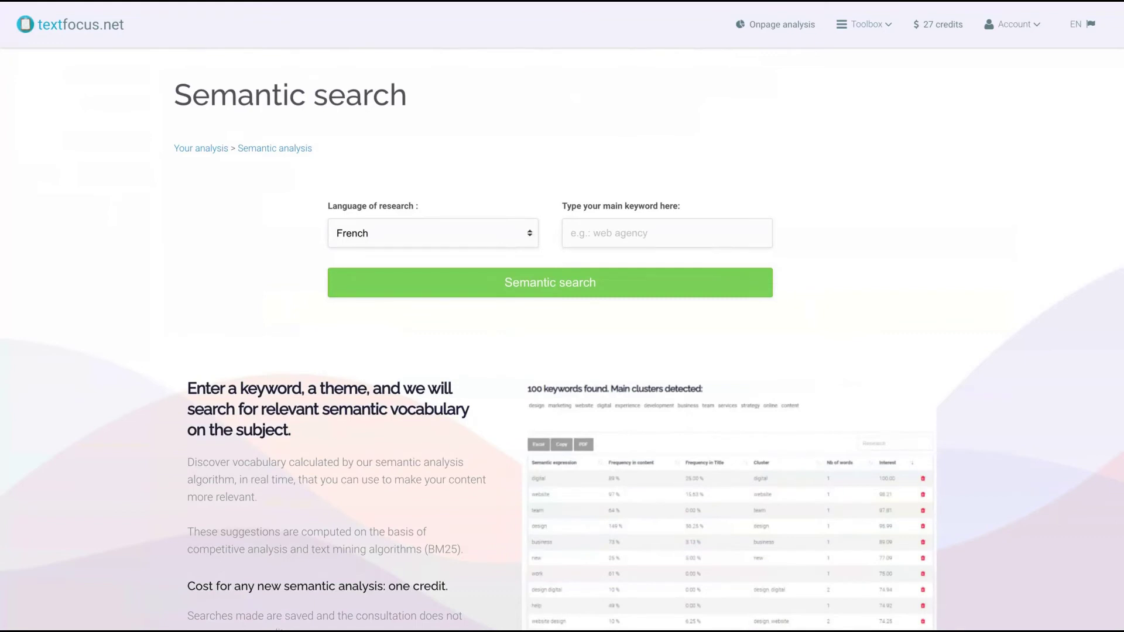
pyautogui.click(423, 316)
pyautogui.click(624, 227)
pyautogui.write('appsu')
pyautogui.press('BackSpace')
pyautogui.press('BackSpace')
pyautogui.press('BackSpace')
pyautogui.press('BackSpace')
pyautogui.write('ai')
pyautogui.write(' article write')
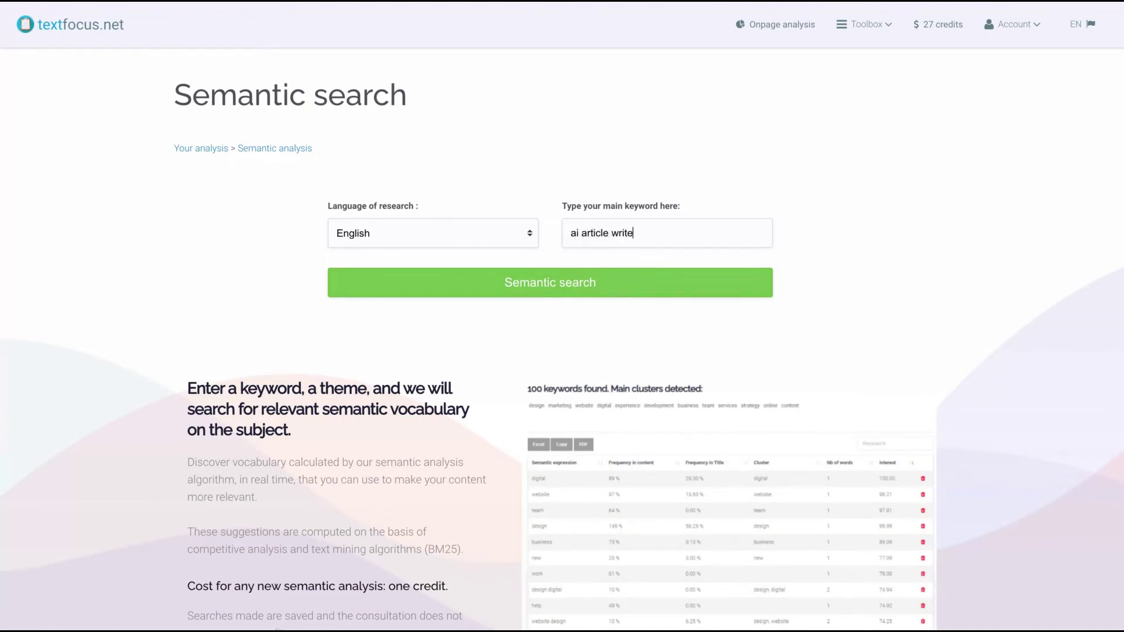
pyautogui.write('r')
pyautogui.click(622, 291)
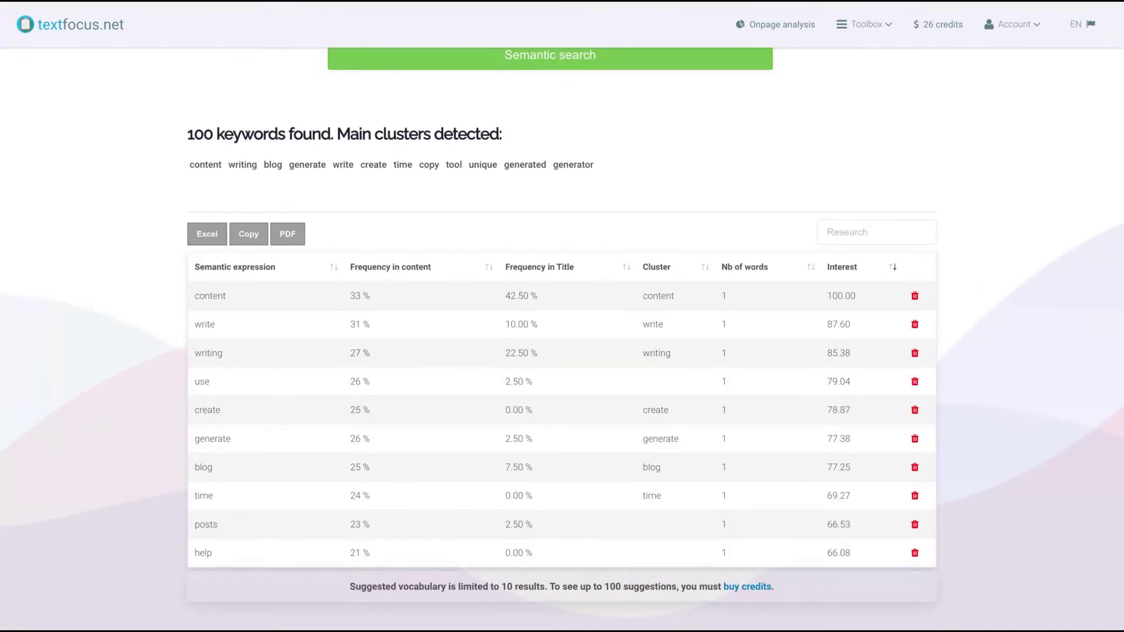
pyautogui.scroll(5, 388, 373)
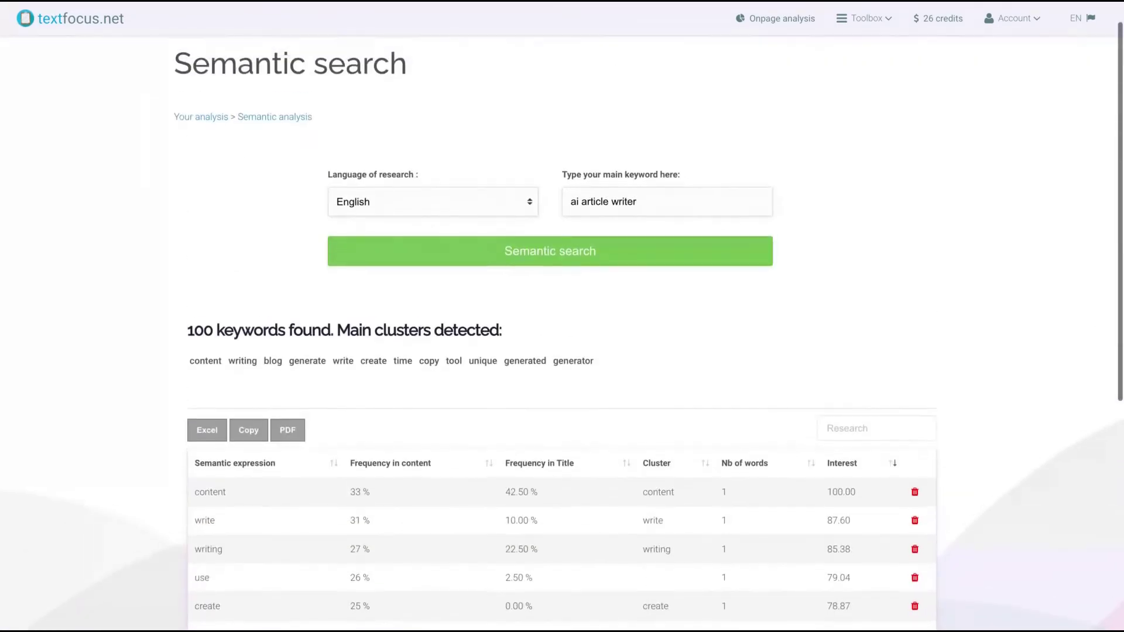
pyautogui.scroll(-3, 389, 372)
pyautogui.scroll(-1, 389, 373)
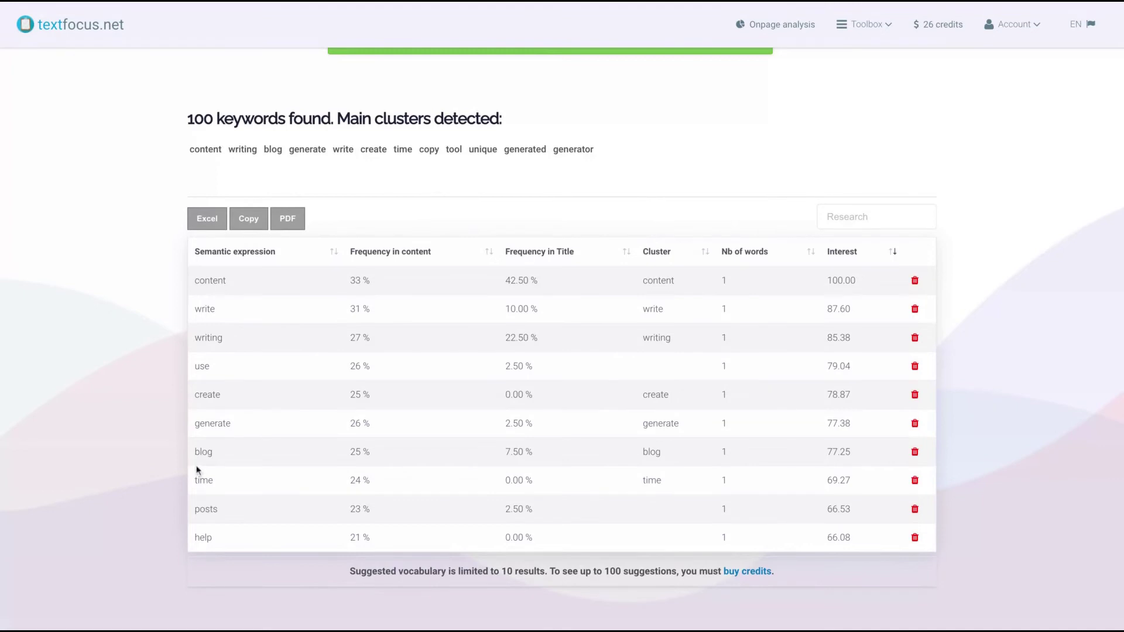
pyautogui.scroll(2, 196, 471)
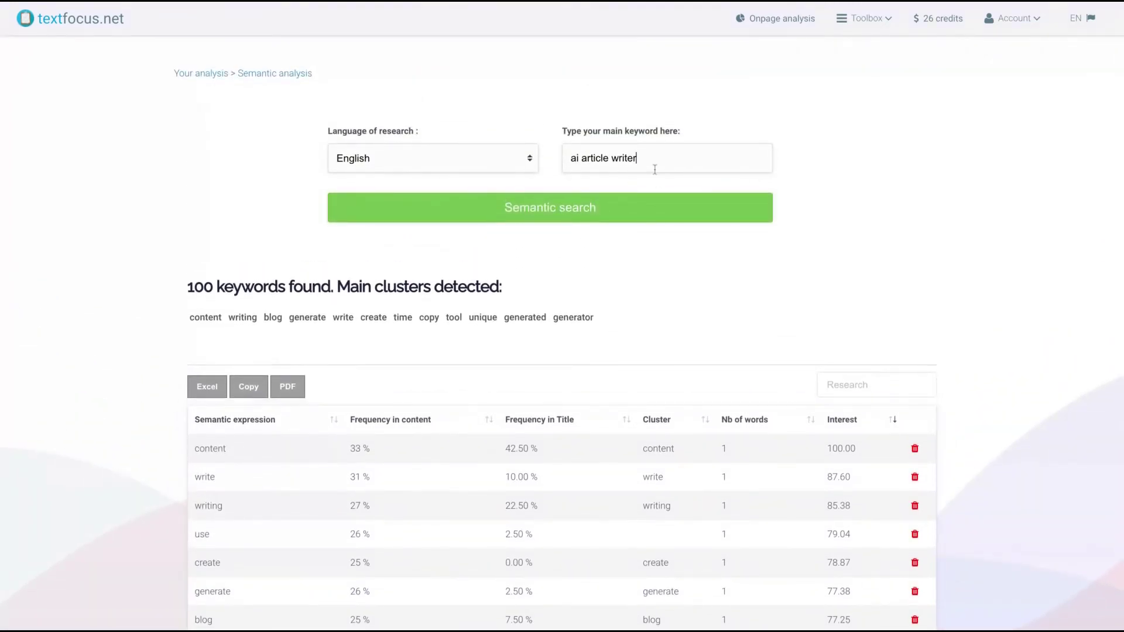
# Step: Select the entered keyword and bring up the list of SEO tools
pyautogui.hotkey('shift', 'Left')
pyautogui.hotkey('shift', 'Left')
pyautogui.hotkey('shift', 'Left')
pyautogui.hotkey('shift', 'Left')
pyautogui.scroll(-2, 494, 250)
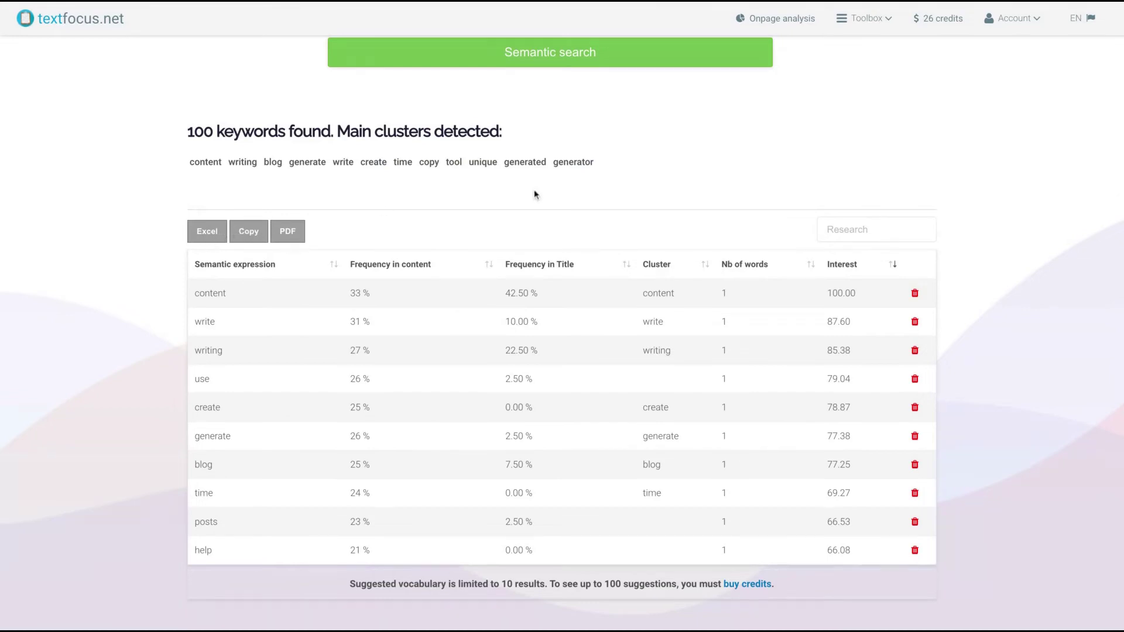
pyautogui.scroll(3, 535, 194)
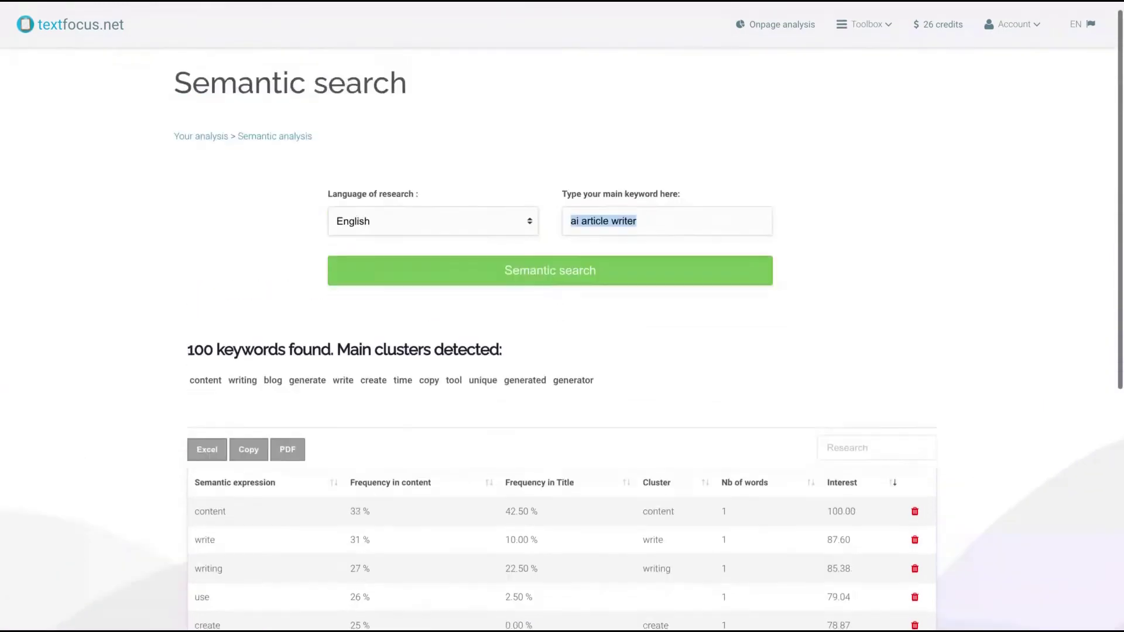
pyautogui.click(866, 23)
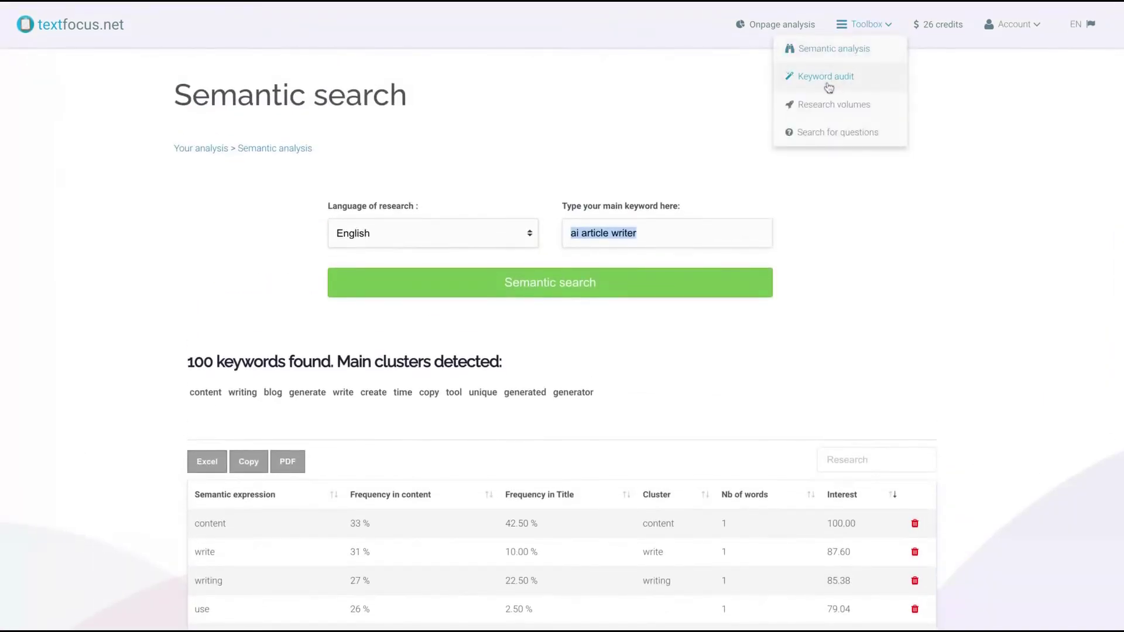
# Step: Set up a keyword audit with English target language and minimum search volume
pyautogui.click(828, 86)
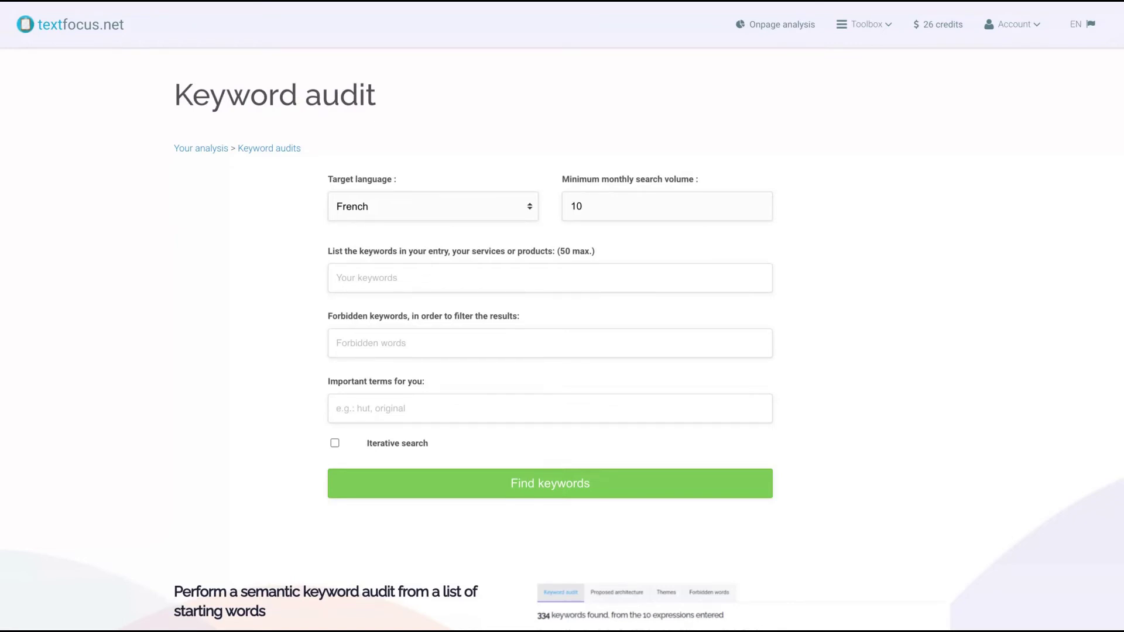
pyautogui.click(542, 233)
pyautogui.doubleClick(594, 210)
pyautogui.click(467, 274)
pyautogui.write('appsy')
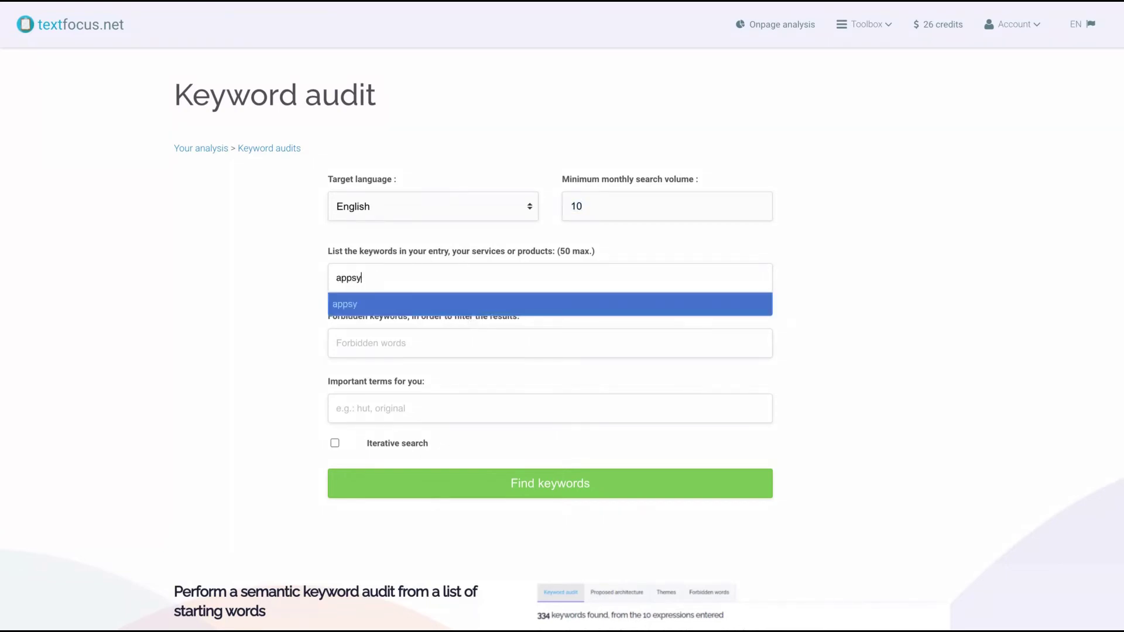
pyautogui.write('umo')
# Step: Add keywords 'appsumo' and 'lifetime deals', enable iterative search and find keywords
pyautogui.press('Return')
pyautogui.write('lifeti')
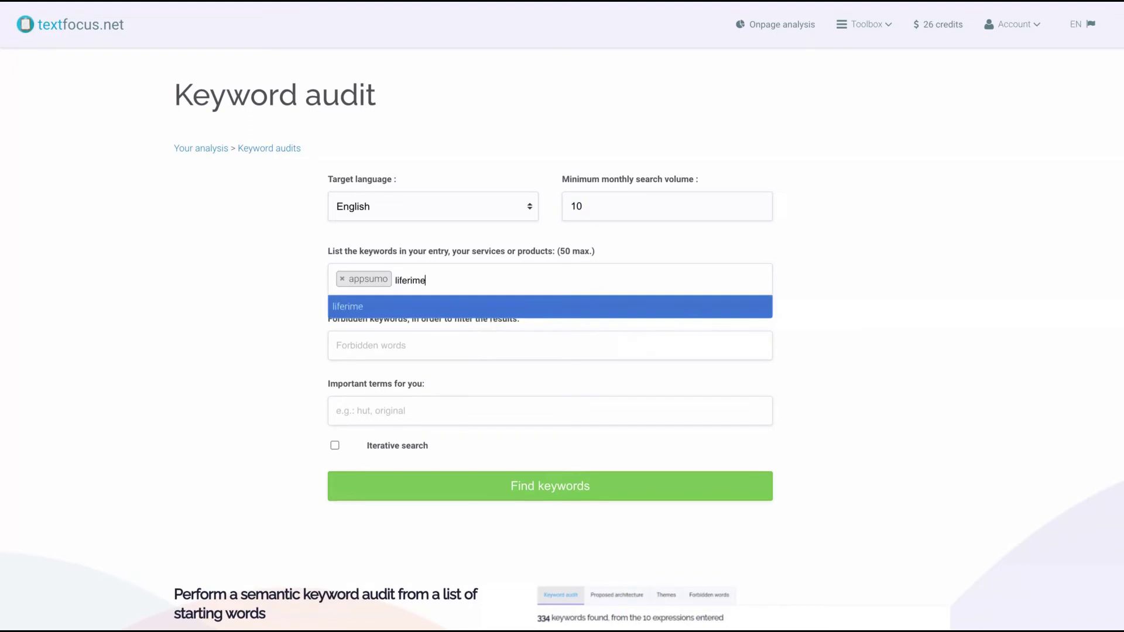
pyautogui.write('me deals')
pyautogui.press('Return')
pyautogui.click(334, 445)
pyautogui.click(483, 492)
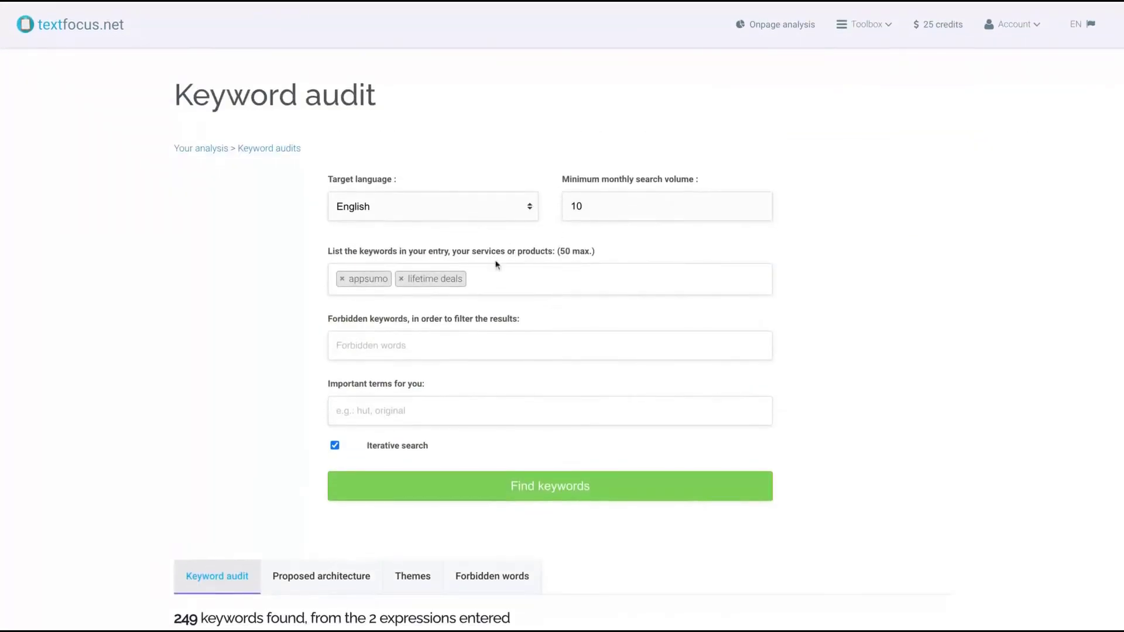
pyautogui.scroll(-3, 216, 352)
pyautogui.scroll(-4, 215, 347)
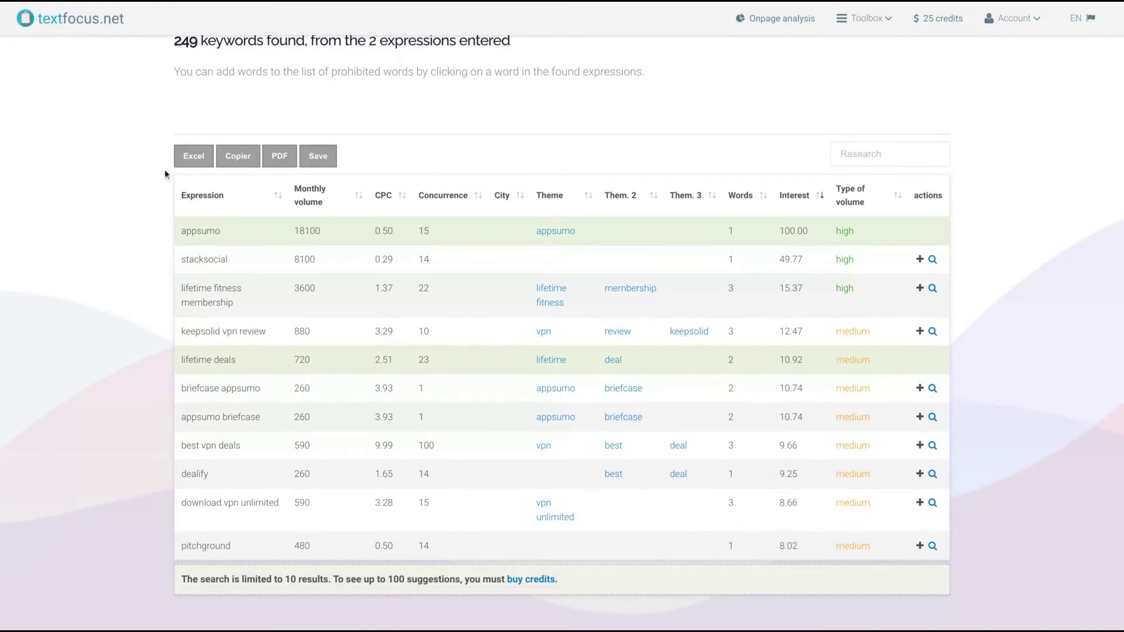
pyautogui.scroll(1, 201, 117)
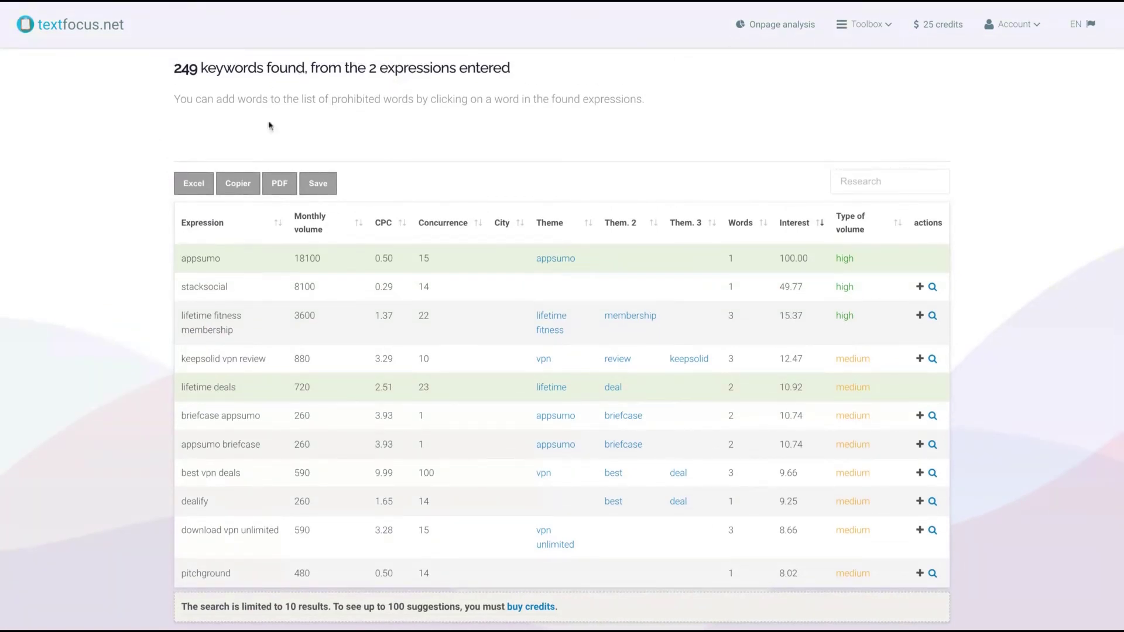
pyautogui.scroll(-2, 191, 169)
pyautogui.scroll(2, 239, 275)
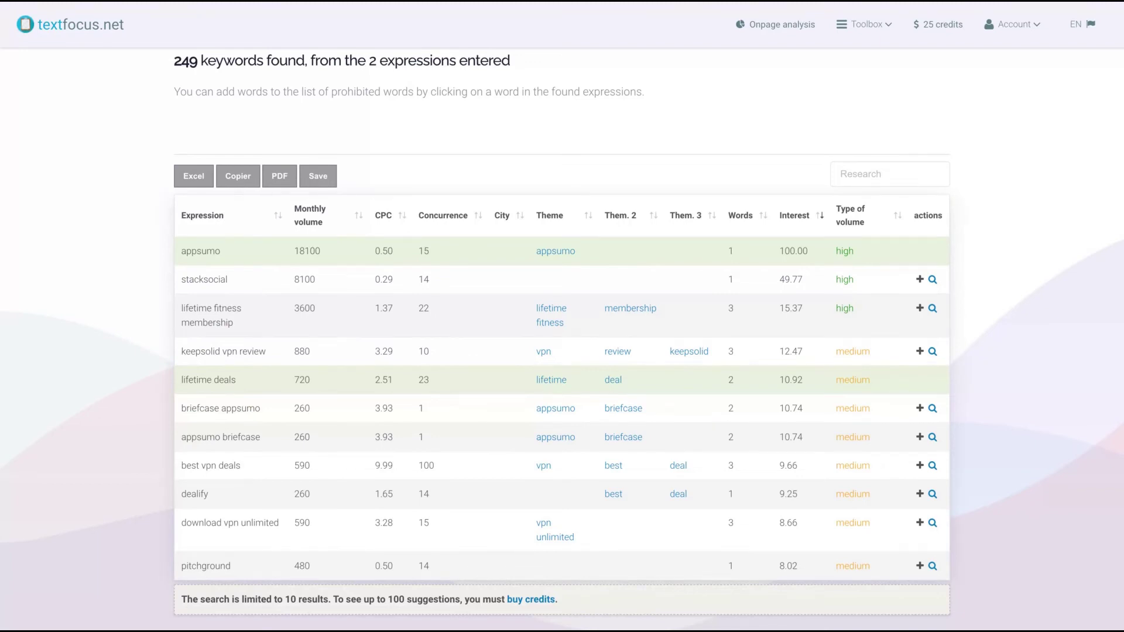
pyautogui.scroll(-1, 242, 387)
pyautogui.scroll(1, 246, 391)
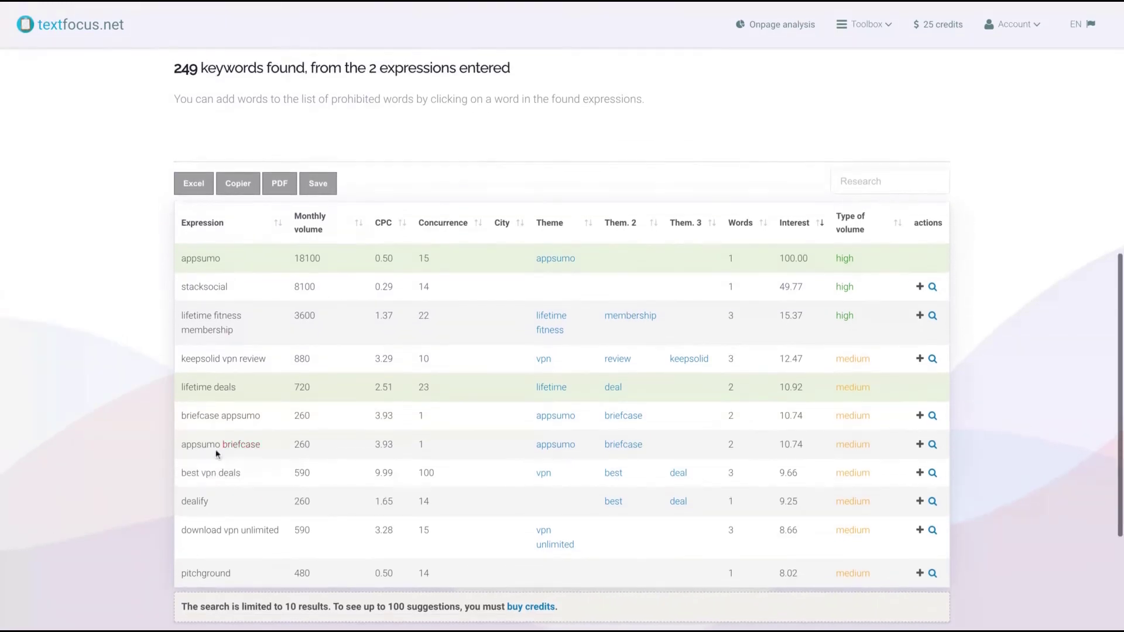
pyautogui.scroll(-1, 383, 334)
pyautogui.scroll(4, 352, 308)
# Step: Review the proposed URL architecture, theme clusters and forbidden words, then list the SEO tools
pyautogui.click(325, 274)
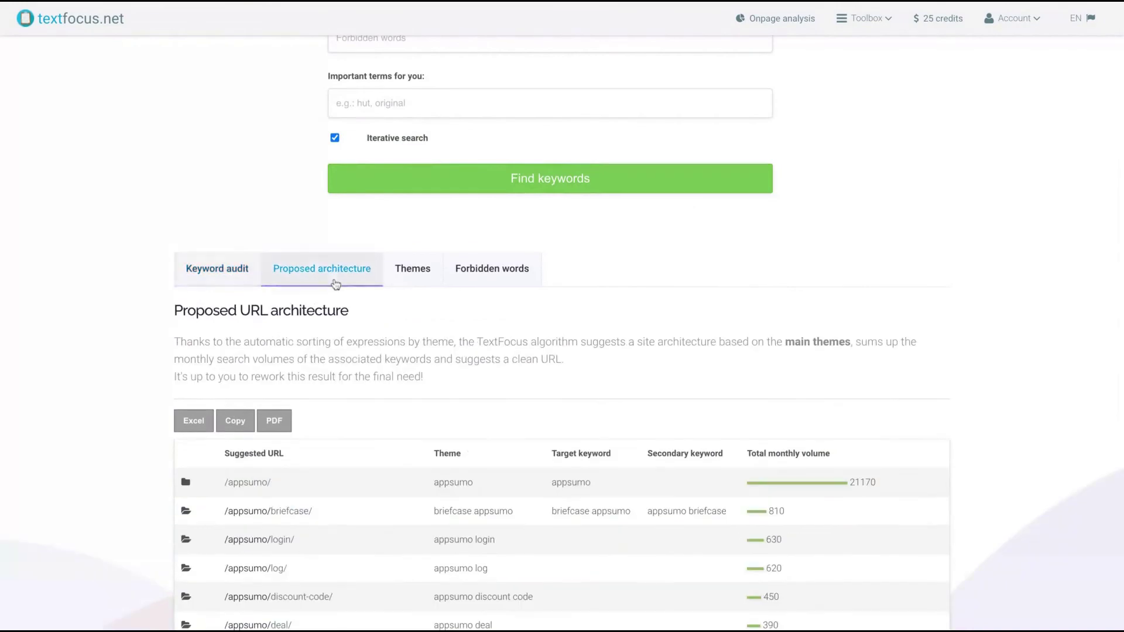
pyautogui.scroll(-3, 339, 362)
pyautogui.scroll(-5, 340, 363)
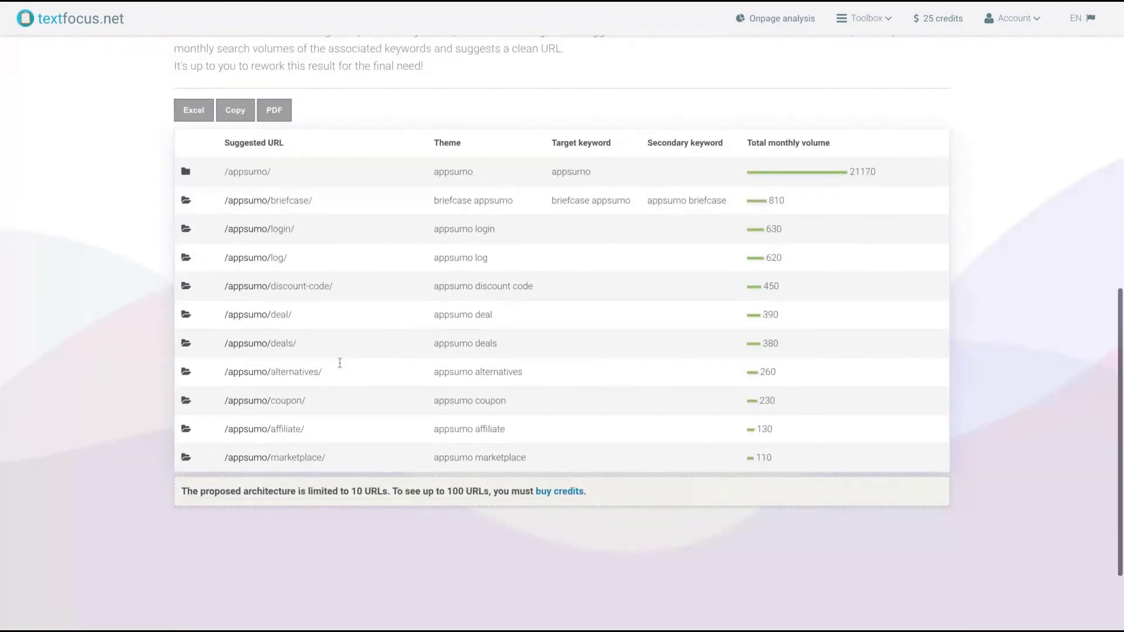
pyautogui.scroll(3, 385, 504)
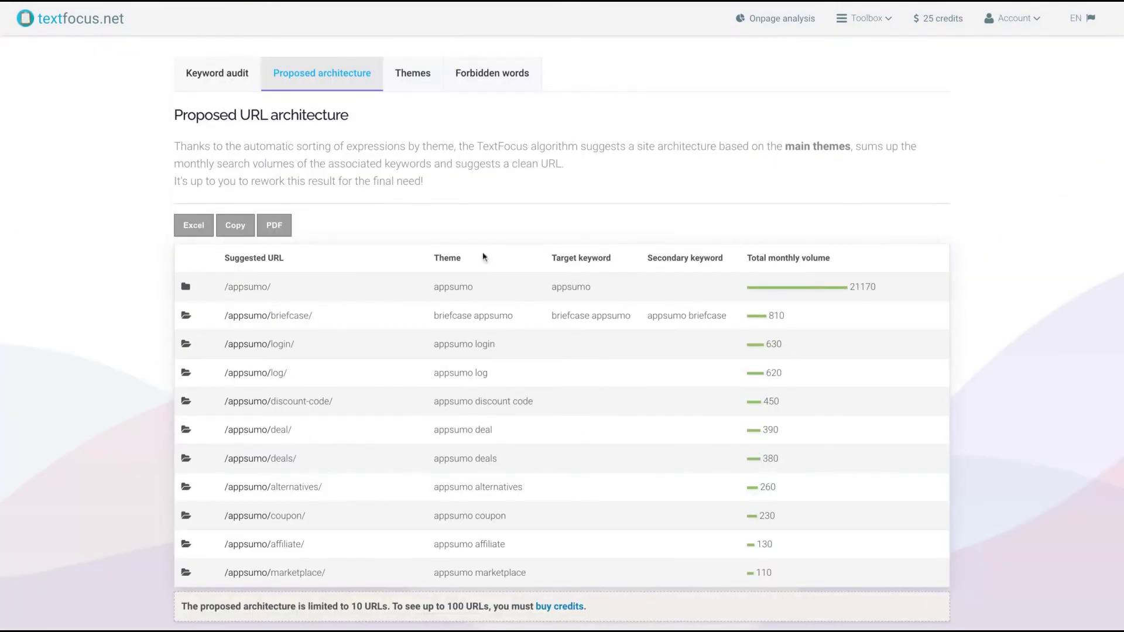
pyautogui.click(389, 78)
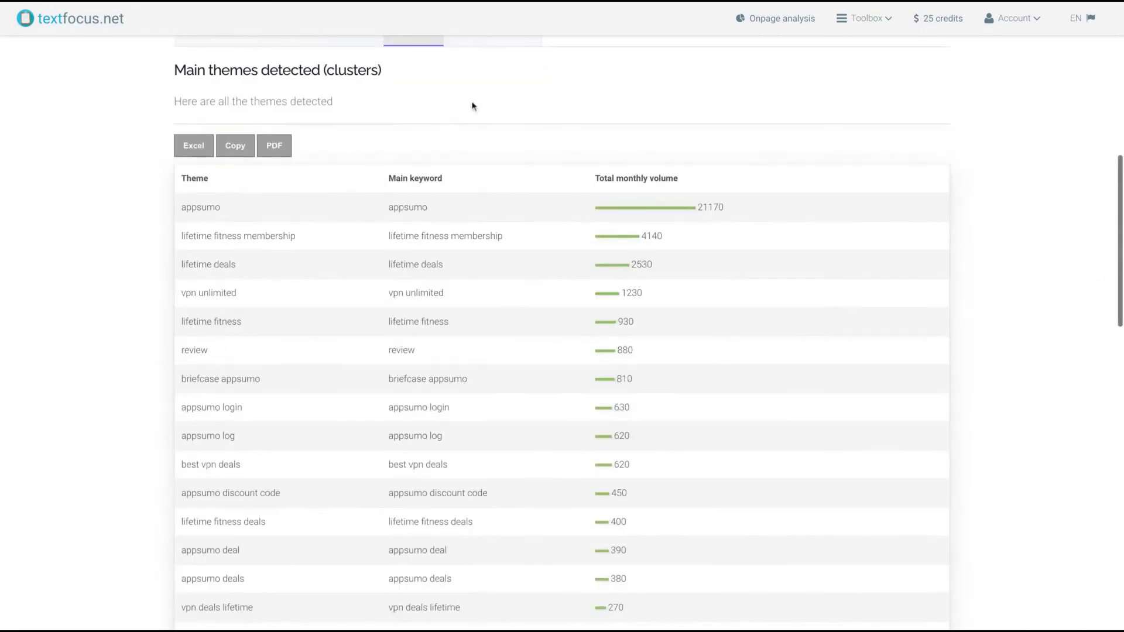
pyautogui.scroll(-1, 298, 227)
pyautogui.scroll(-1, 289, 287)
pyautogui.scroll(-2, 289, 286)
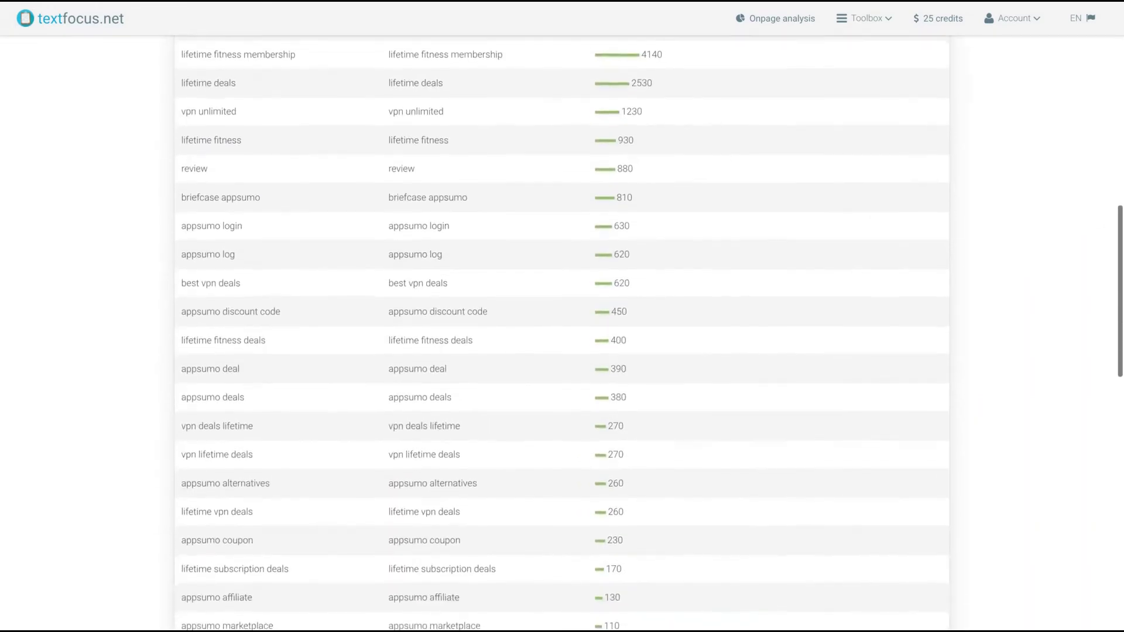
pyautogui.scroll(-1, 289, 287)
pyautogui.scroll(-1, 195, 451)
pyautogui.scroll(-2, 197, 452)
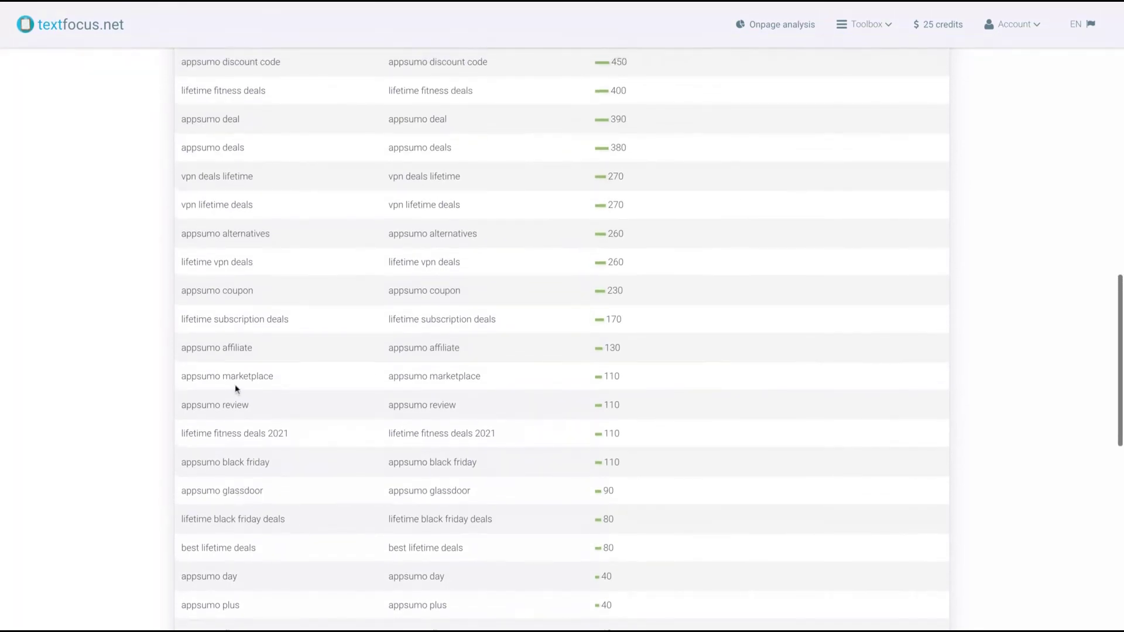
pyautogui.scroll(1, 234, 384)
pyautogui.scroll(1, 237, 360)
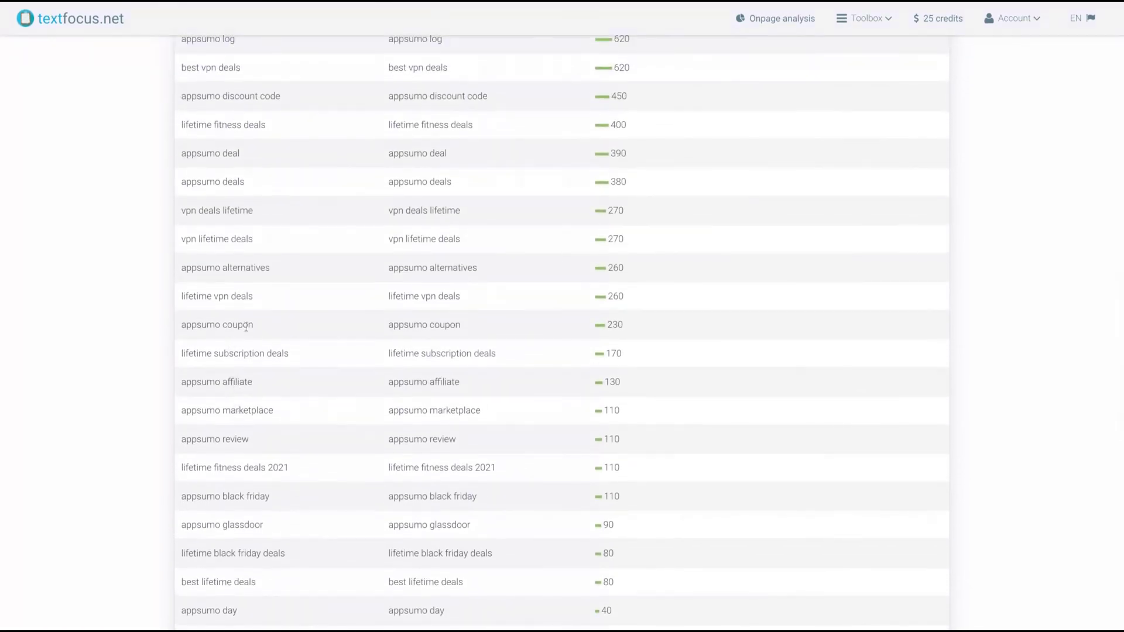
pyautogui.scroll(4, 245, 343)
pyautogui.scroll(1, 246, 343)
pyautogui.scroll(2, 247, 343)
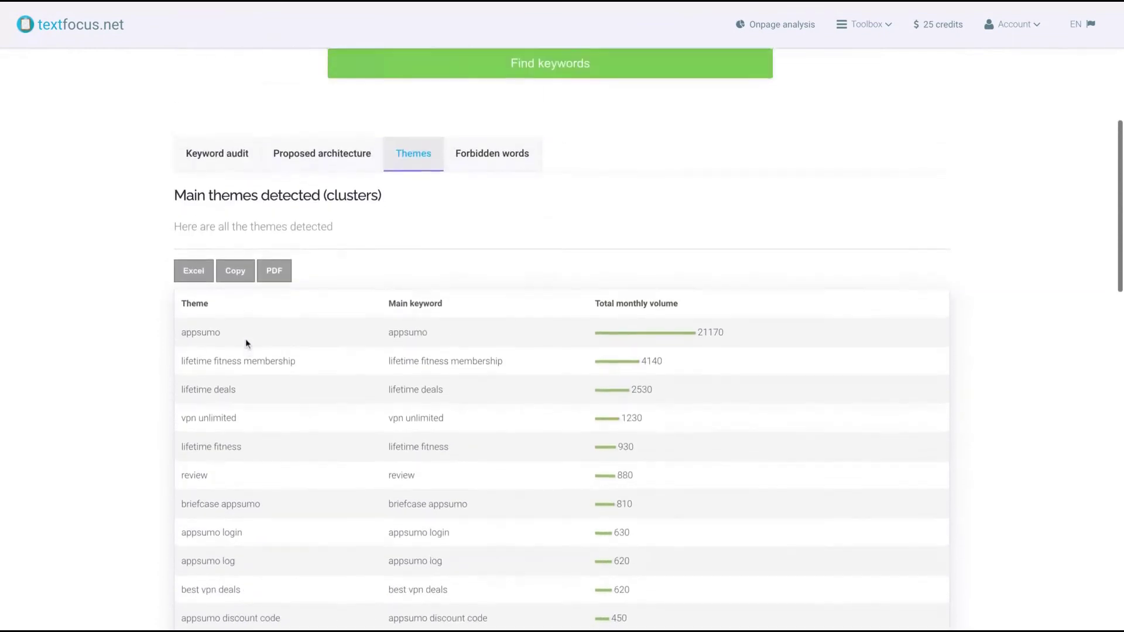
pyautogui.click(492, 173)
pyautogui.scroll(5, 491, 263)
pyautogui.click(867, 23)
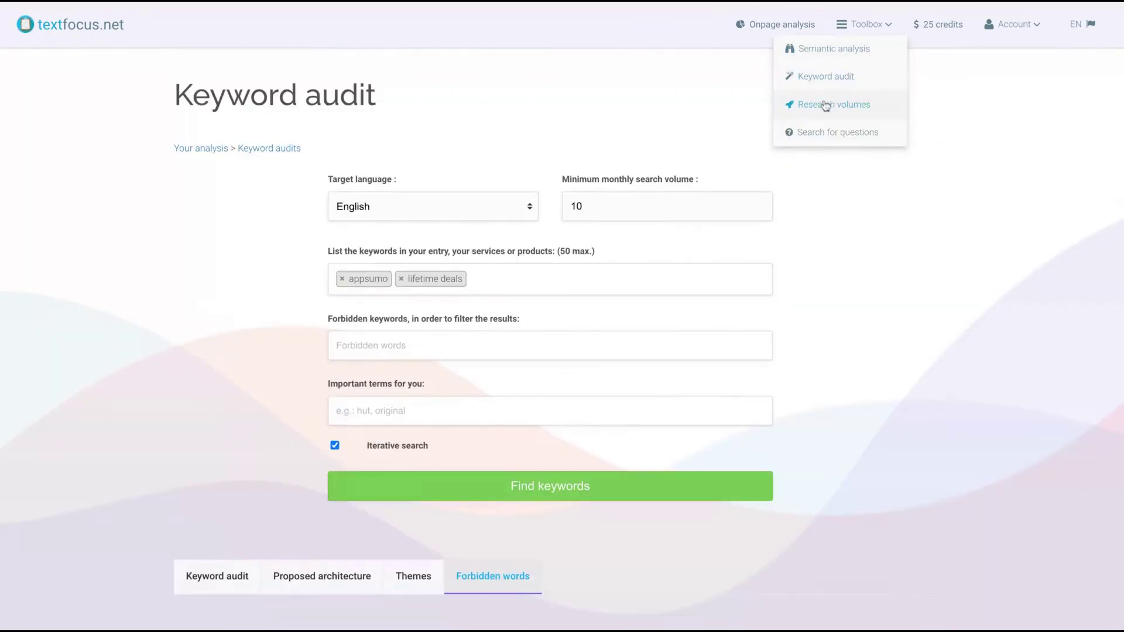
# Step: Look up the English search volume for appsumo, getting 18100 monthly searches at 0.50 CPC
pyautogui.click(825, 106)
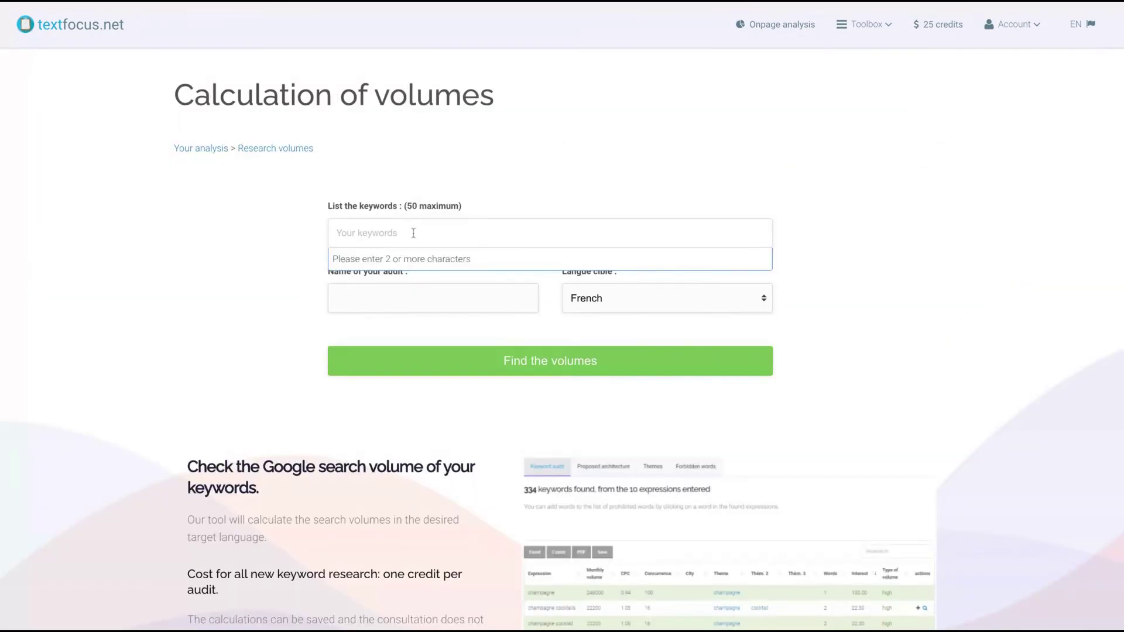
pyautogui.write('appsu')
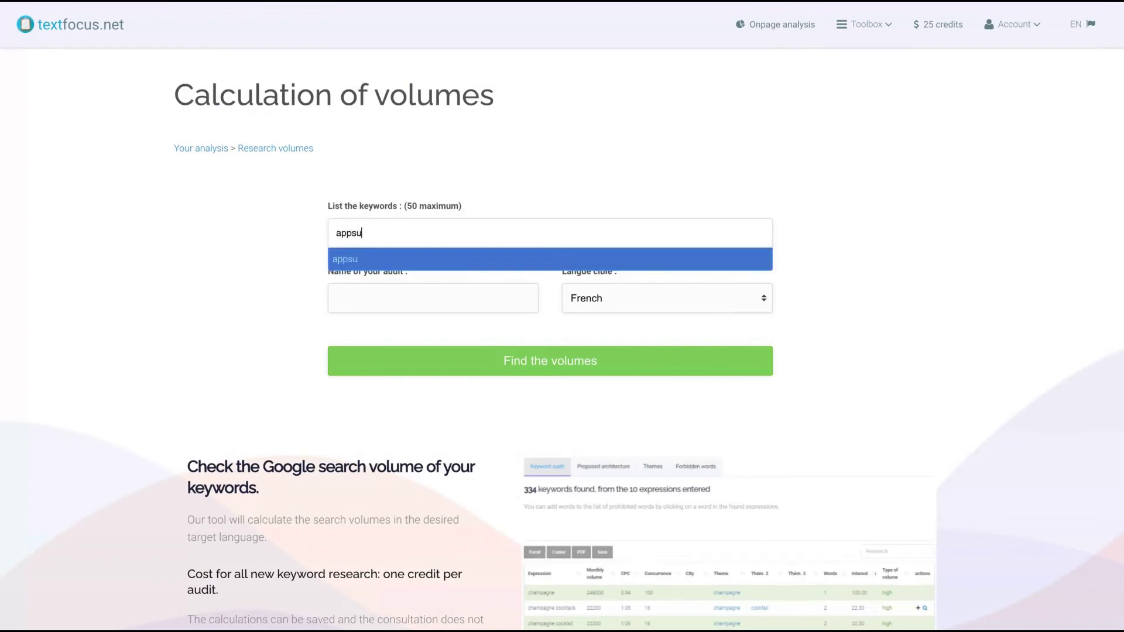
pyautogui.write('mo')
pyautogui.click(382, 258)
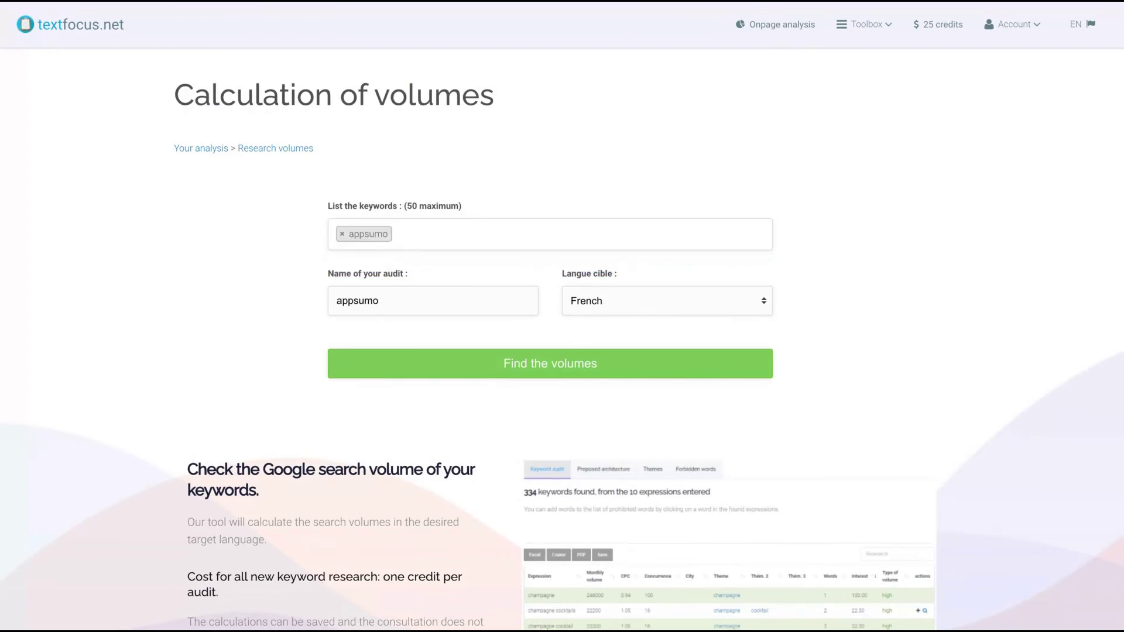
pyautogui.click(590, 331)
pyautogui.click(505, 364)
pyautogui.scroll(1, 273, 454)
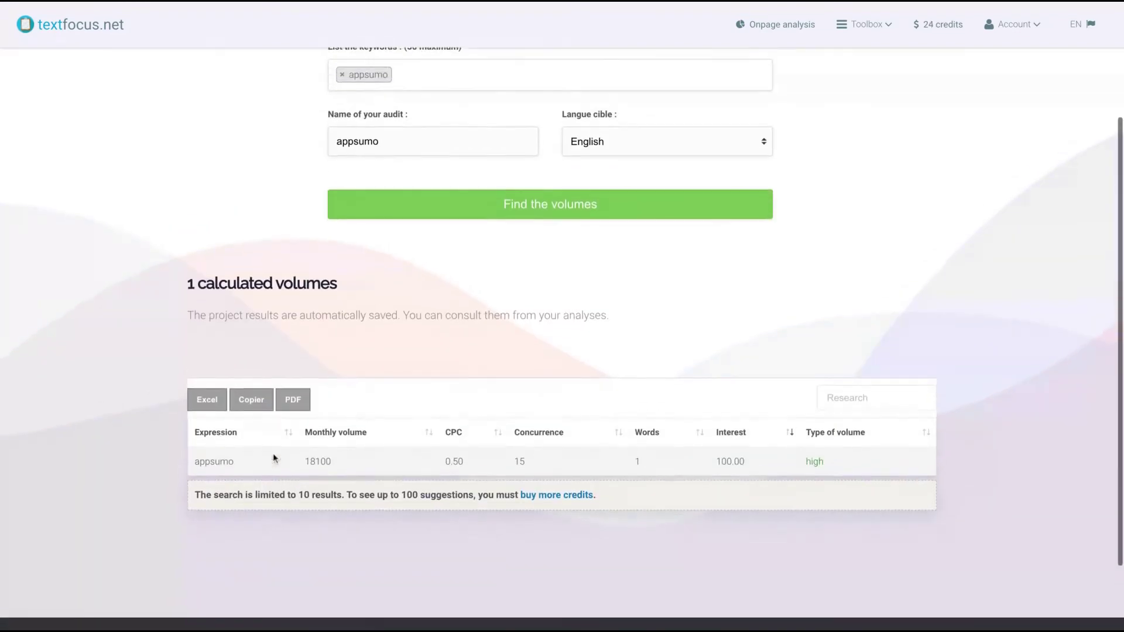
pyautogui.doubleClick(331, 464)
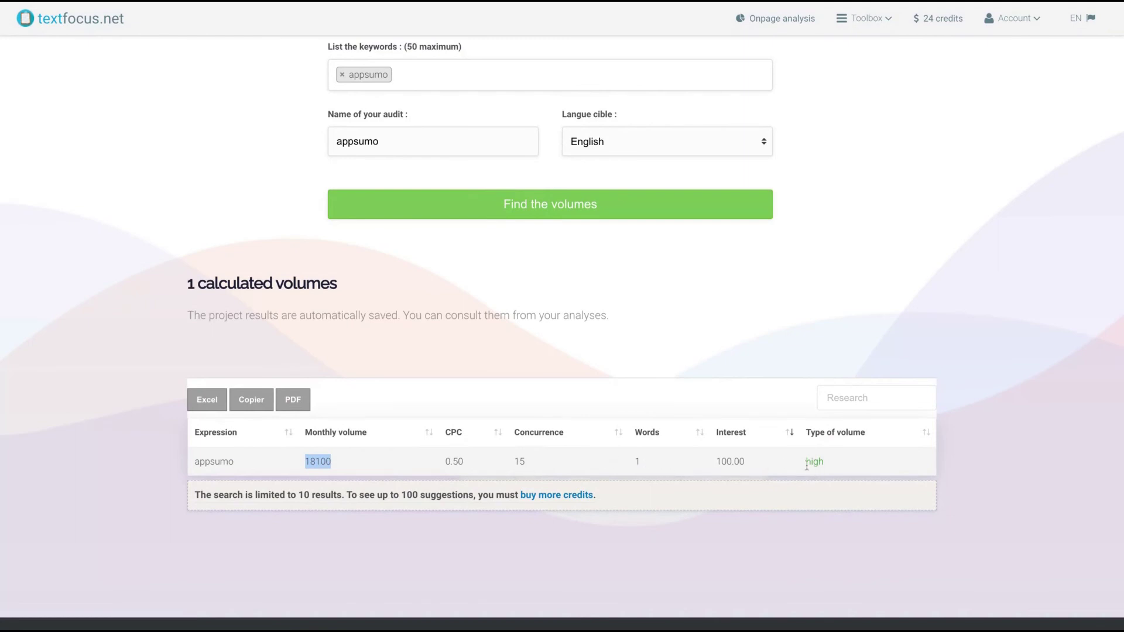
pyautogui.moveTo(806, 466); pyautogui.dragTo(825, 465)
pyautogui.scroll(4, 836, 132)
# Step: Switch from the volume results to the Search for questions tool
pyautogui.click(836, 132)
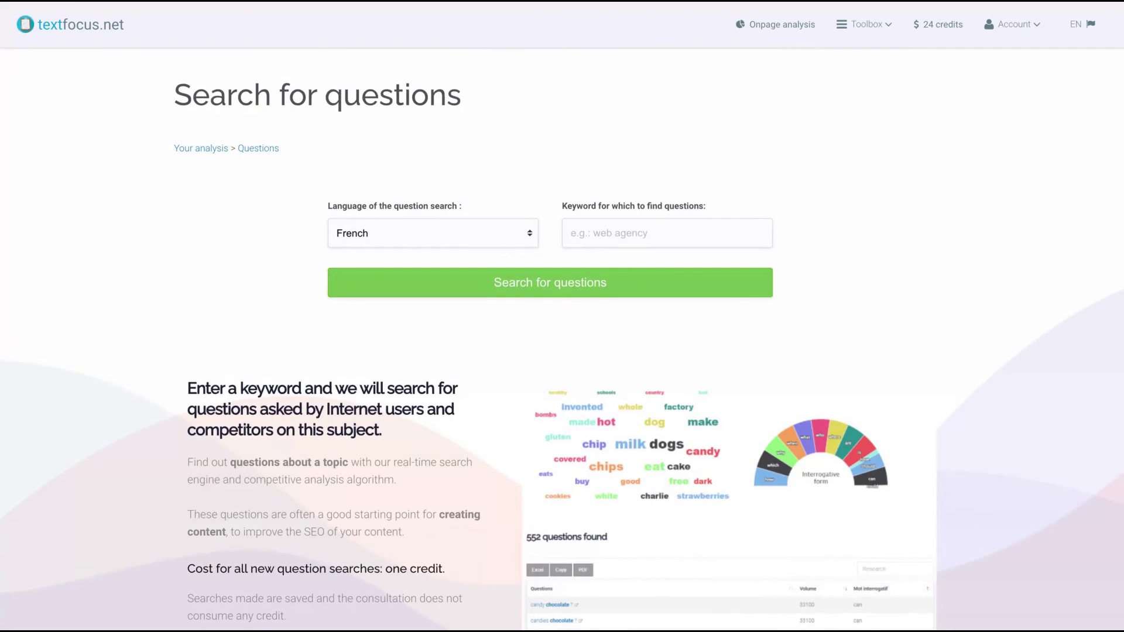
# Step: Run an English question search for 'ai content writer', returning 50 questions with word cloud and chart
pyautogui.click(479, 254)
pyautogui.click(619, 233)
pyautogui.scroll(-2, 619, 233)
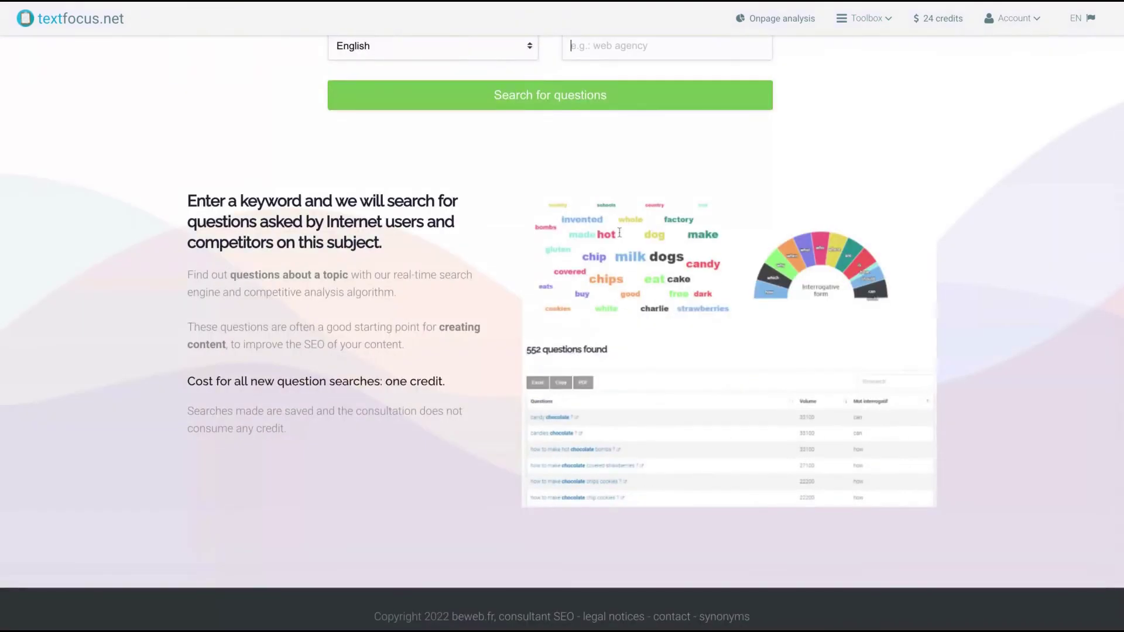
pyautogui.scroll(2, 927, 188)
pyautogui.write('ai writer')
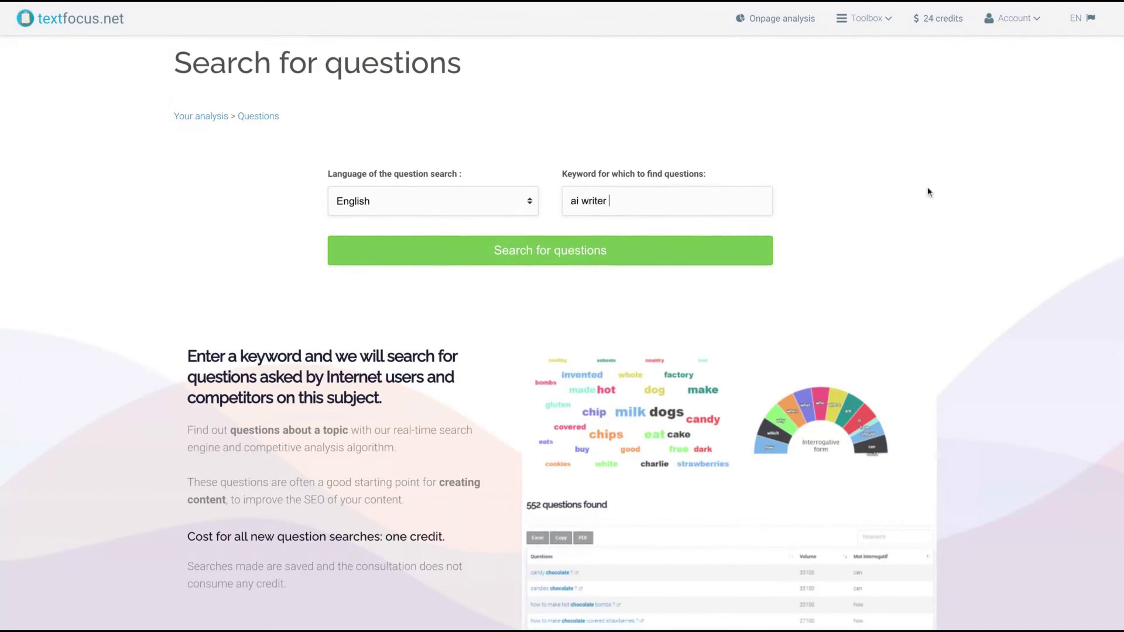
pyautogui.press('BackSpace')
pyautogui.press('BackSpace')
pyautogui.press('BackSpace')
pyautogui.press('BackSpace')
pyautogui.write('content ')
pyautogui.write('writer')
pyautogui.click(705, 254)
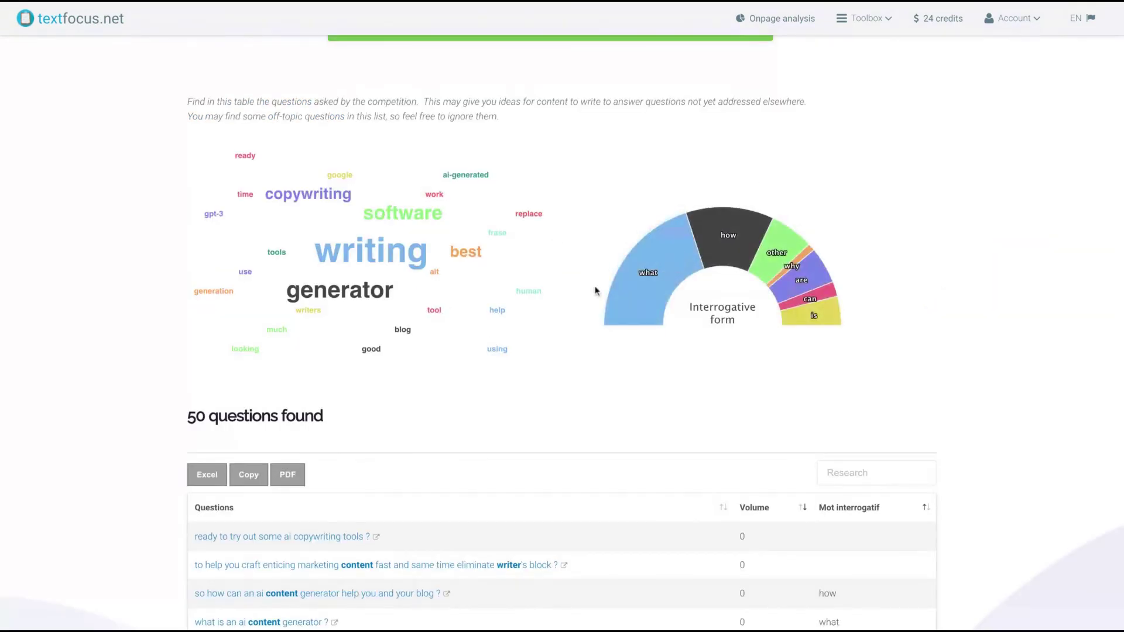
pyautogui.scroll(-2, 575, 404)
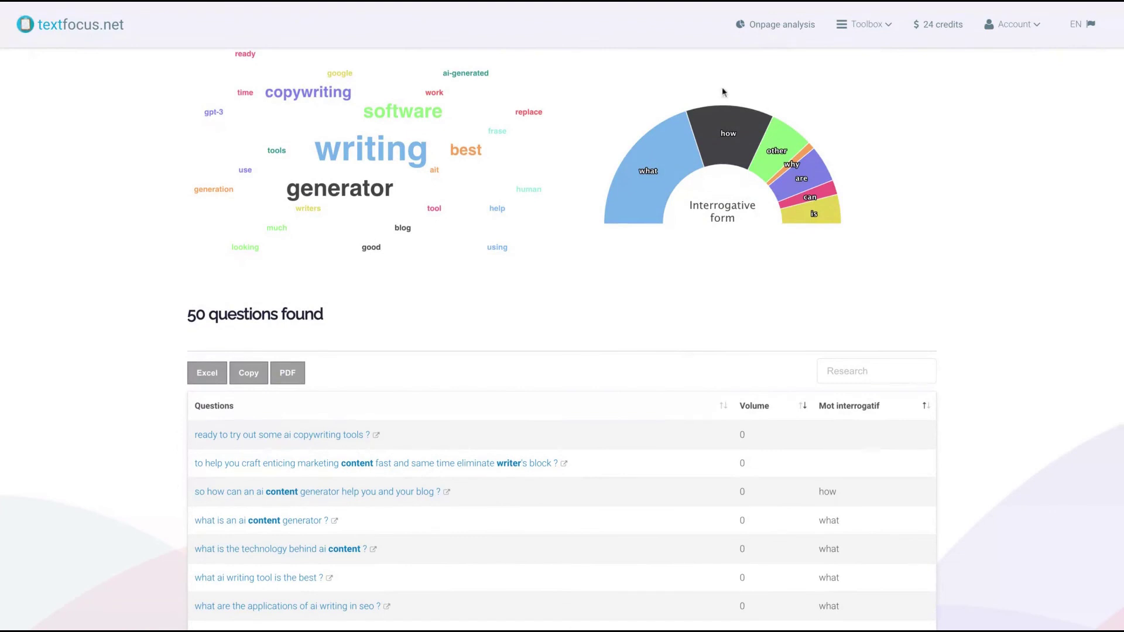
pyautogui.moveTo(645, 277)
pyautogui.scroll(-3, 138, 385)
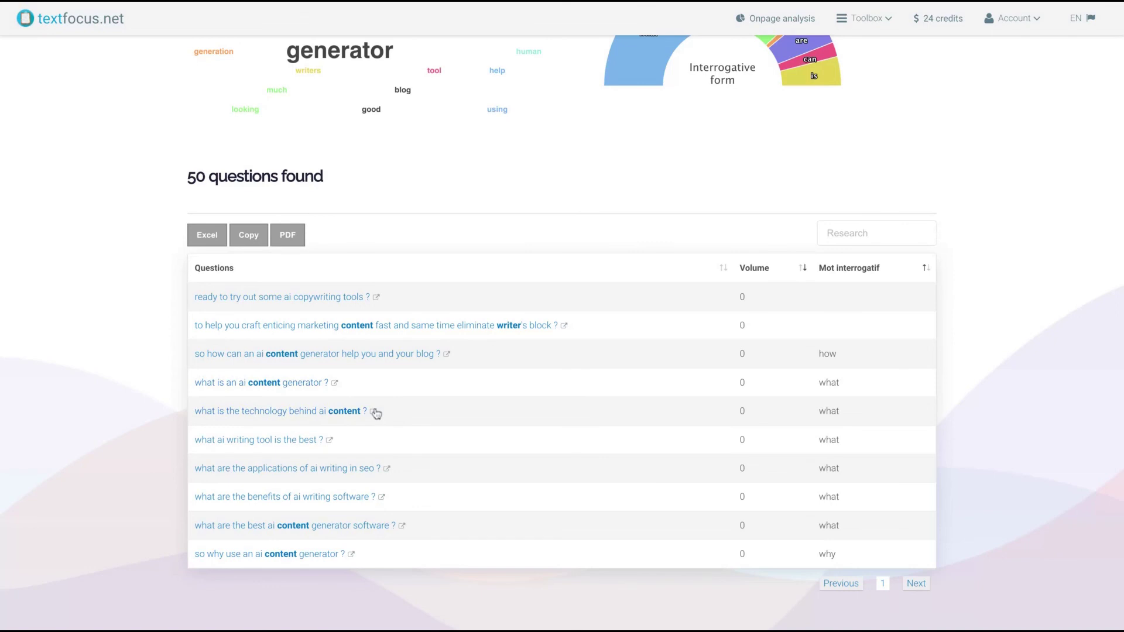
pyautogui.scroll(-1, 713, 454)
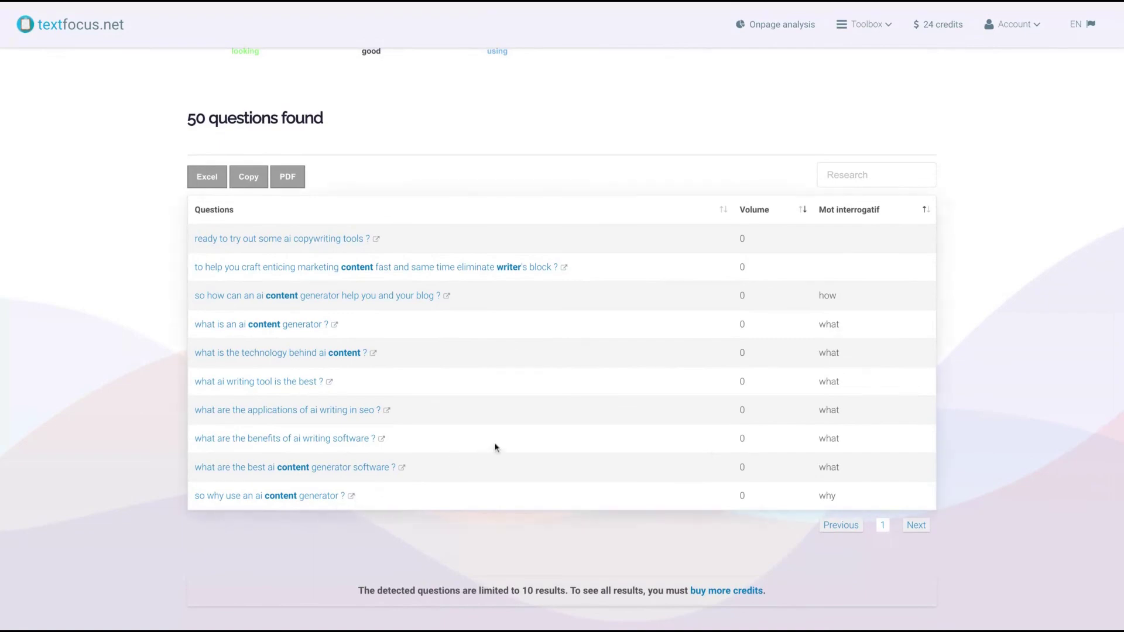
pyautogui.scroll(2, 494, 448)
pyautogui.scroll(2, 495, 448)
pyautogui.scroll(3, 494, 448)
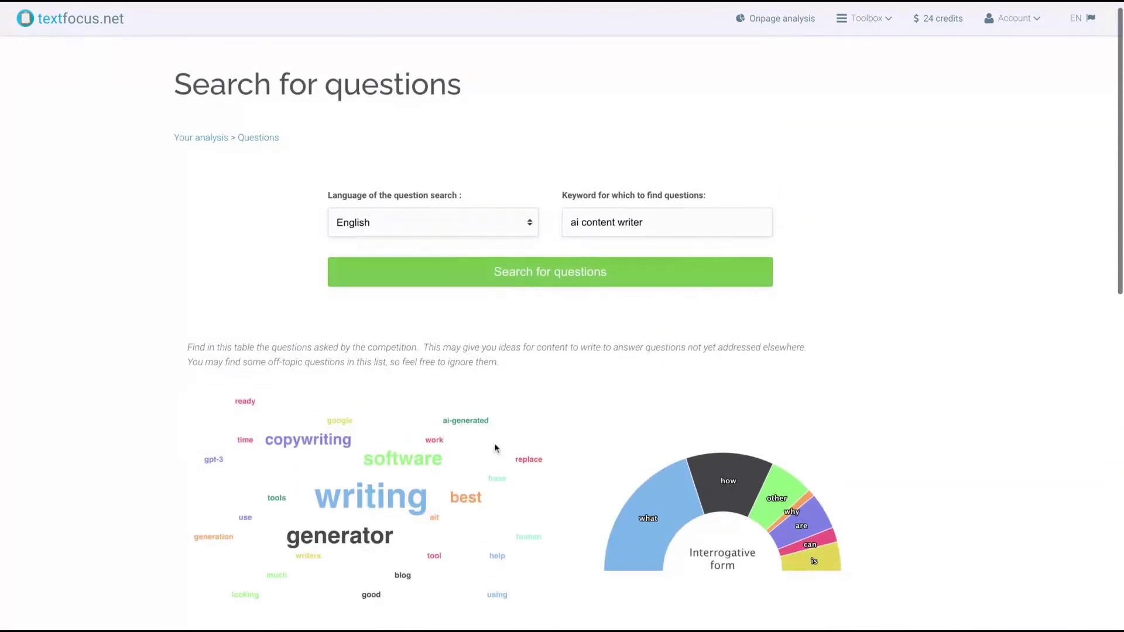